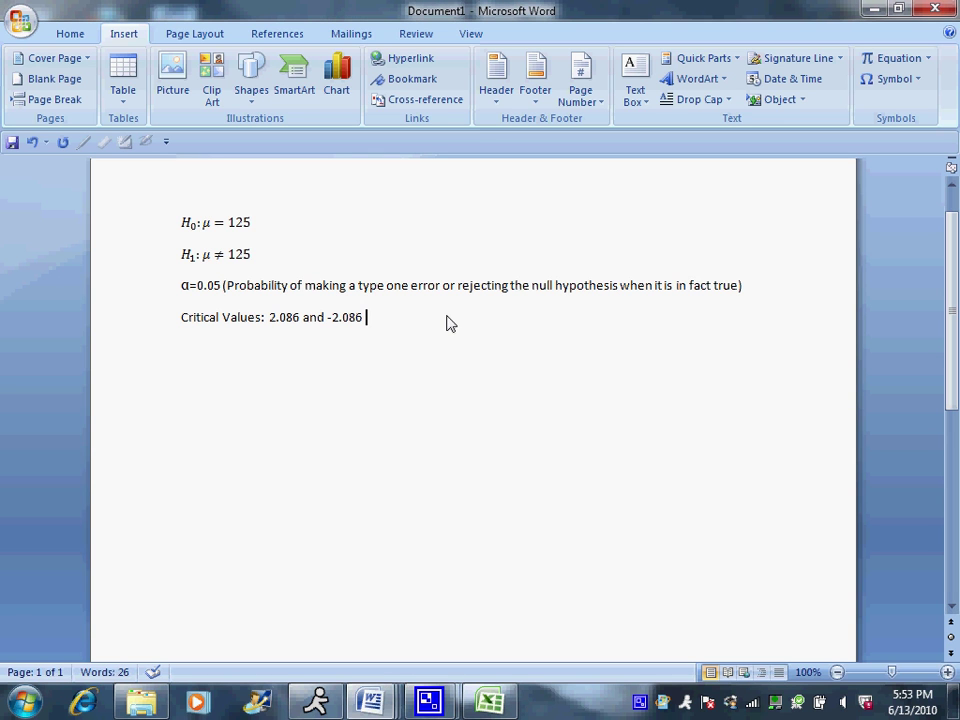
- Add a "Test statistic:" line below the critical values and correct its spelling
key(Return)
text(Test stan)
key(BackSpace)
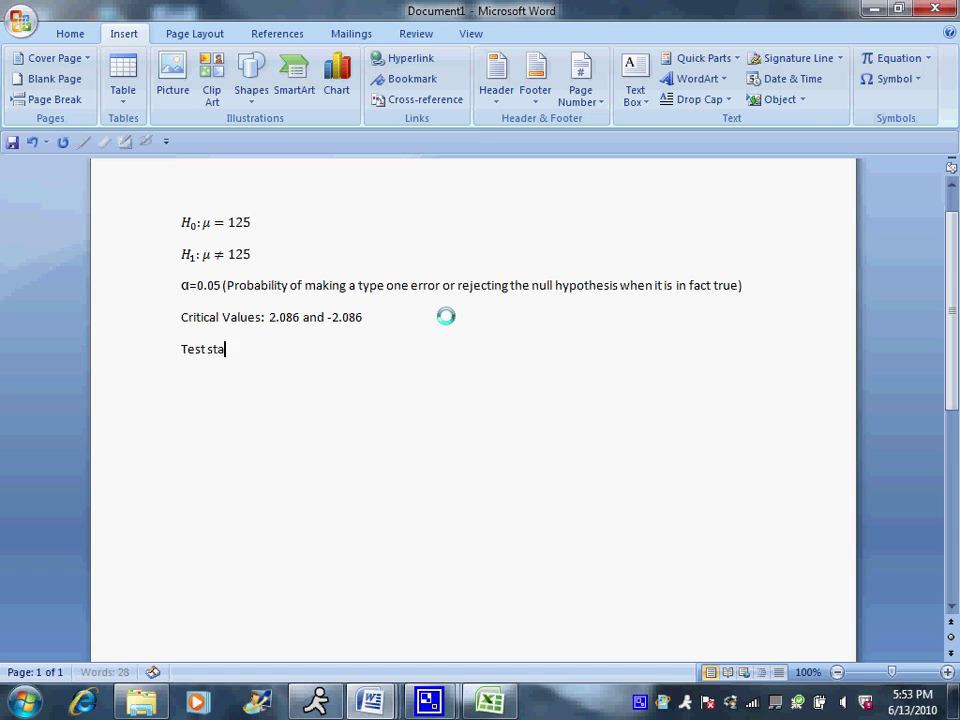
text(stistic:)
right_click(255, 345)
click(300, 370)
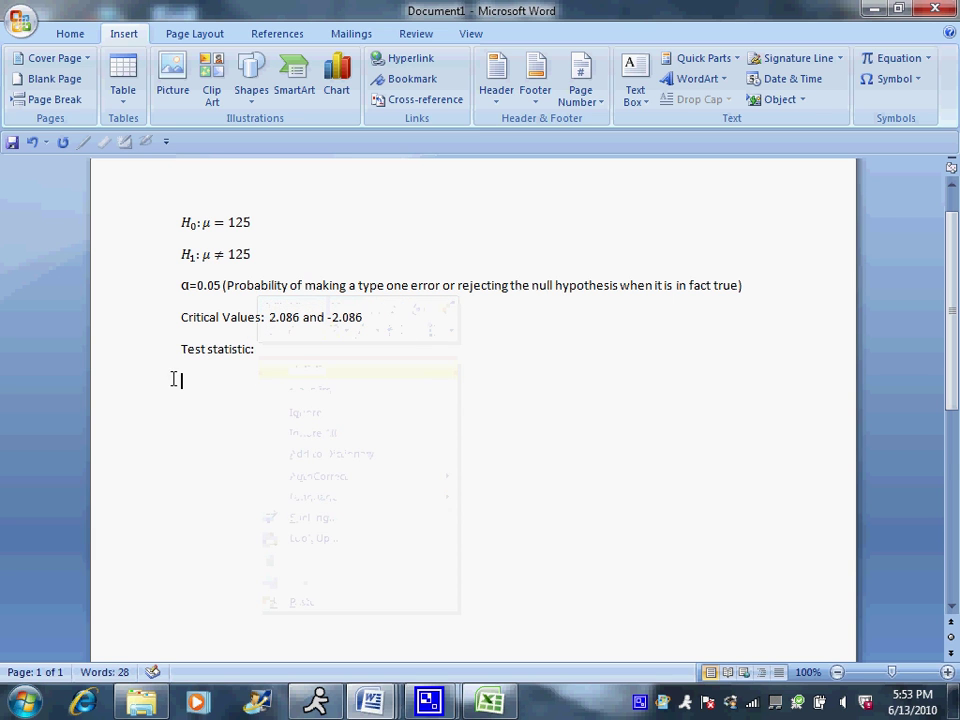
- Insert an equation on a new line below reading t = a stacked fraction with numerator x − μ
key(Return)
click(878, 60)
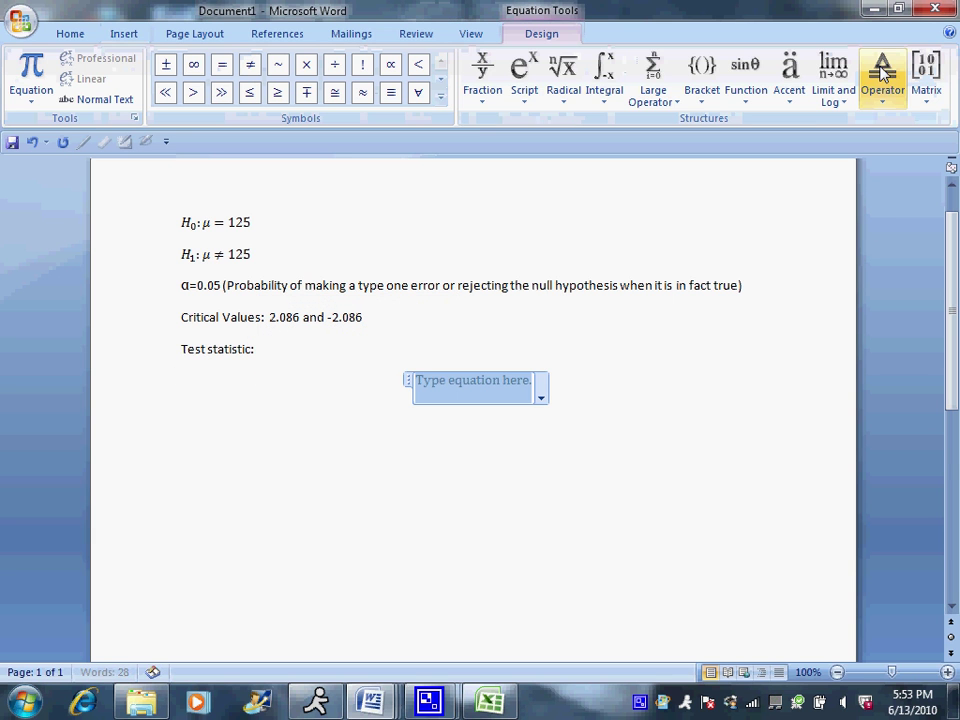
click(490, 92)
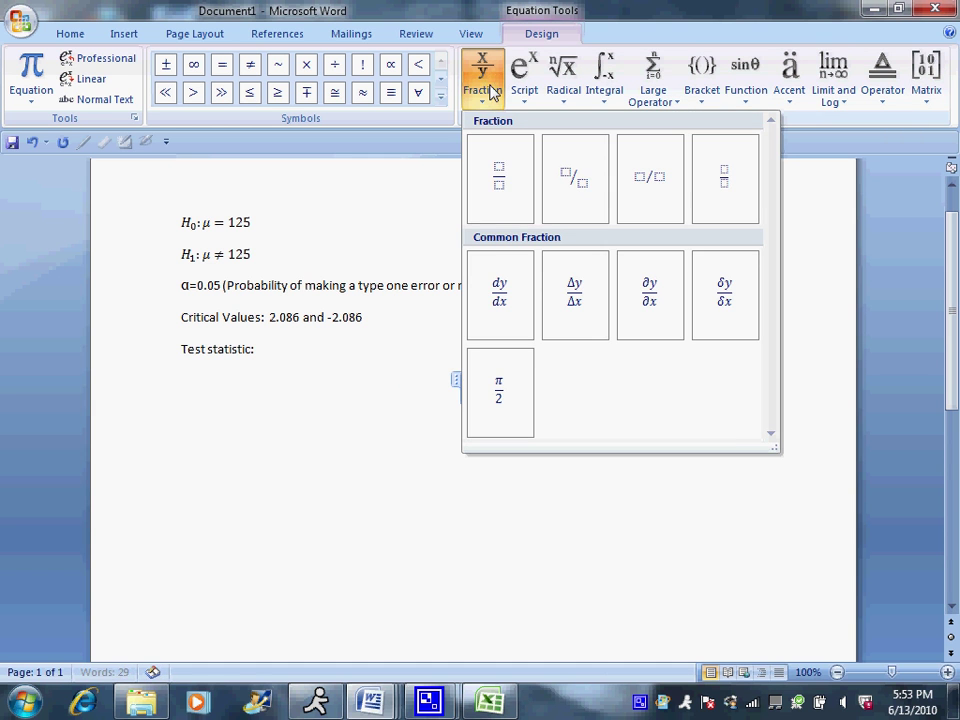
click(494, 170)
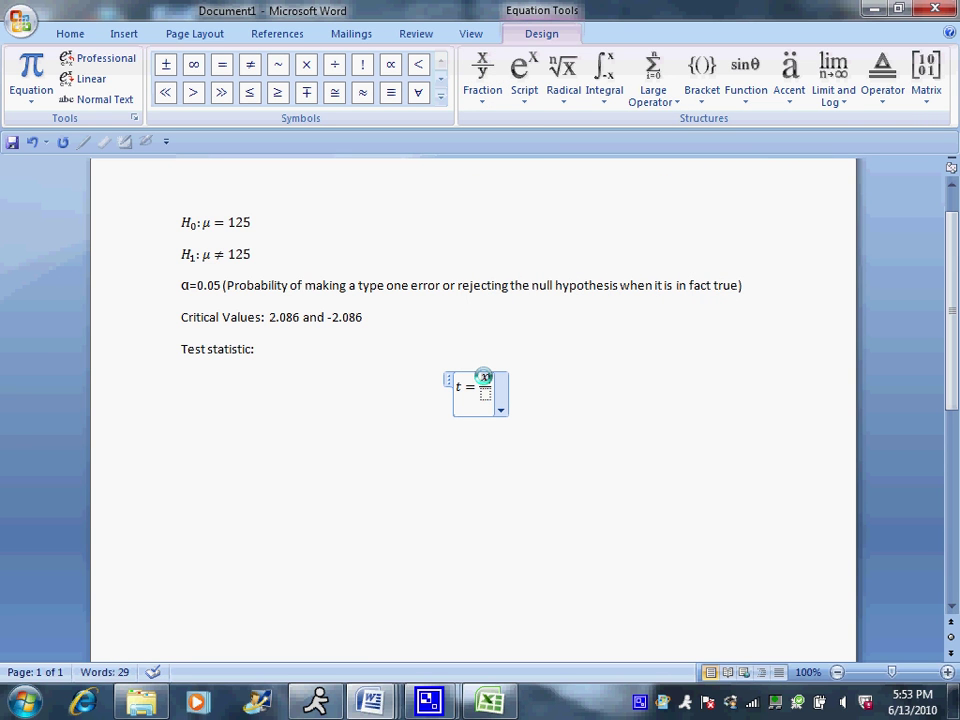
text(x)
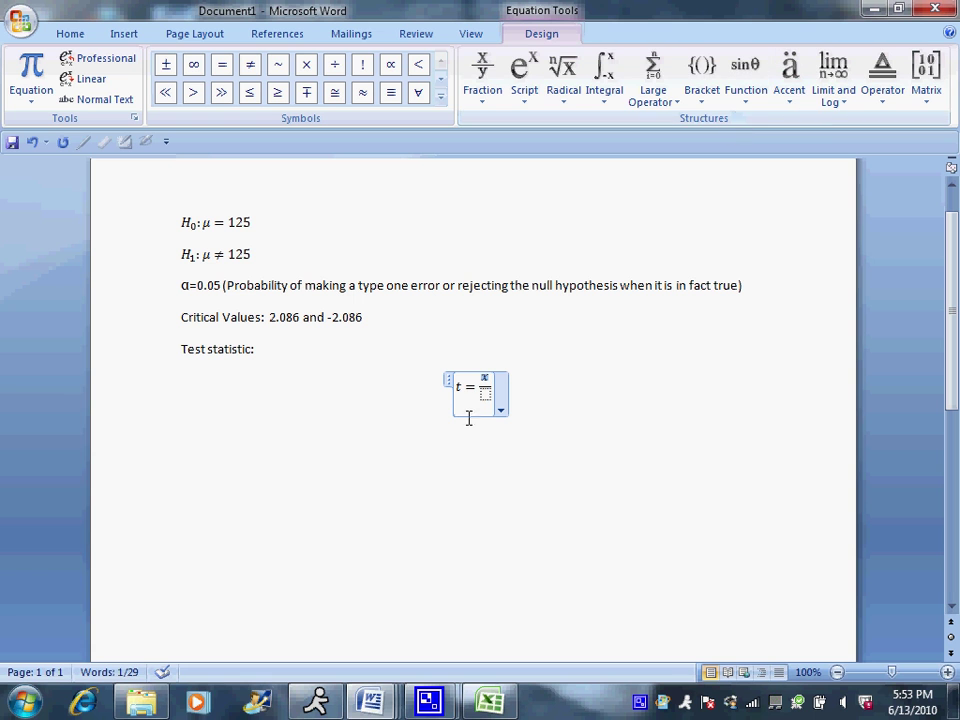
click(493, 379)
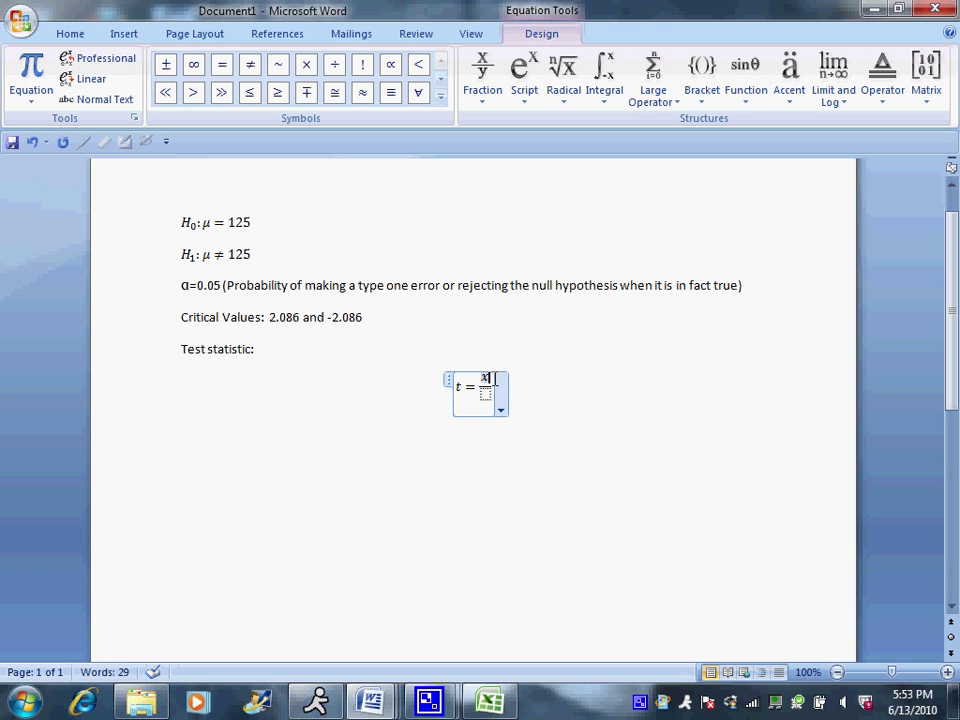
text(-)
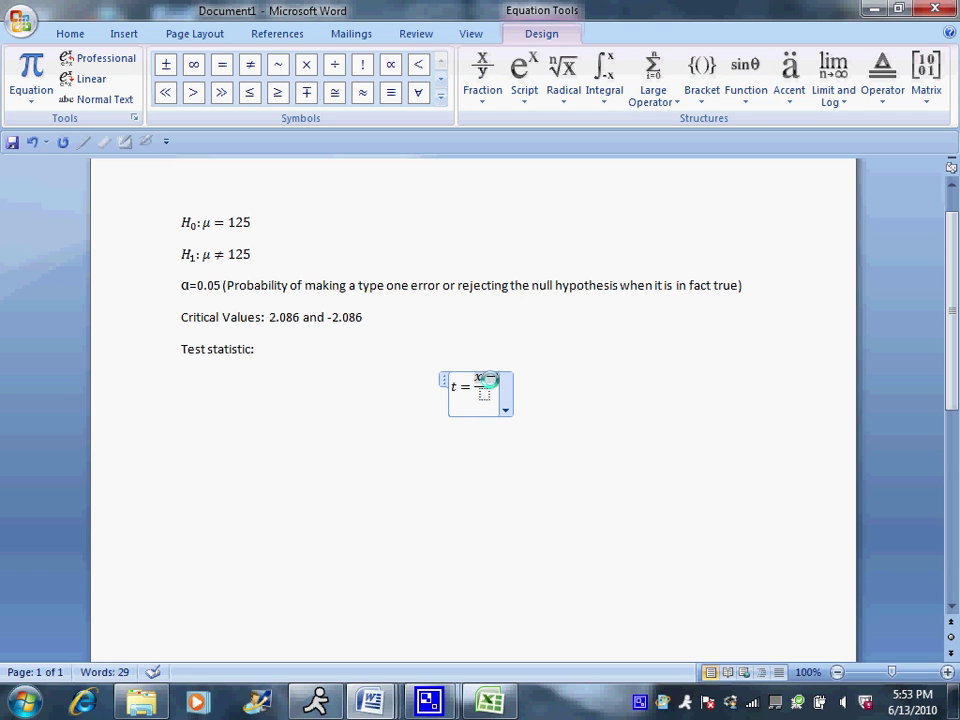
click(440, 97)
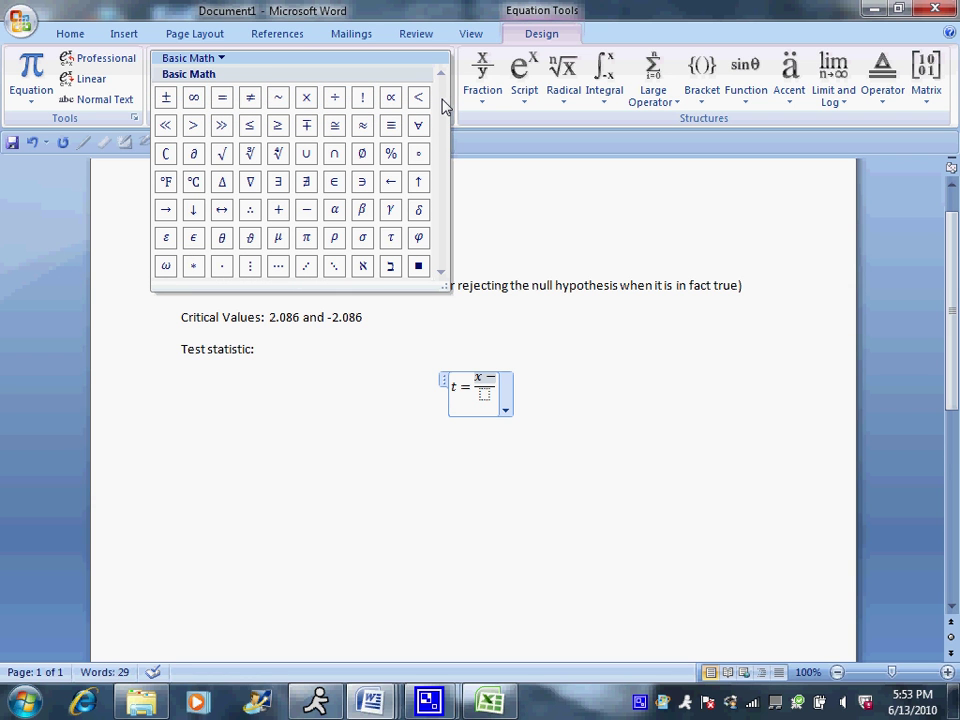
click(278, 237)
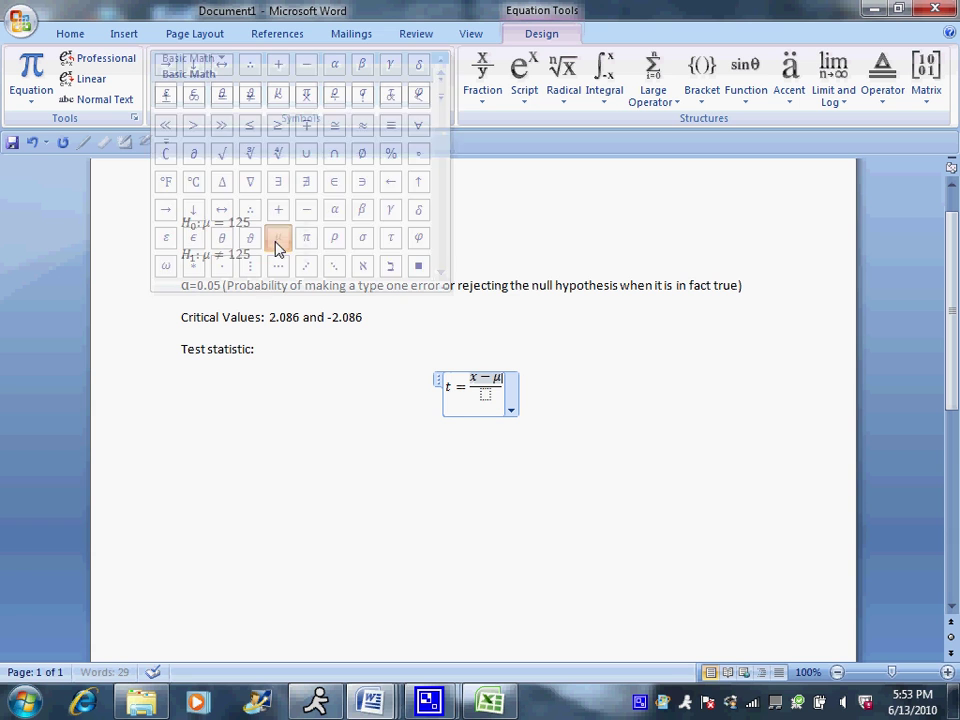
- Fill the fraction's denominator with s/√n, using a square root radical around n
click(486, 396)
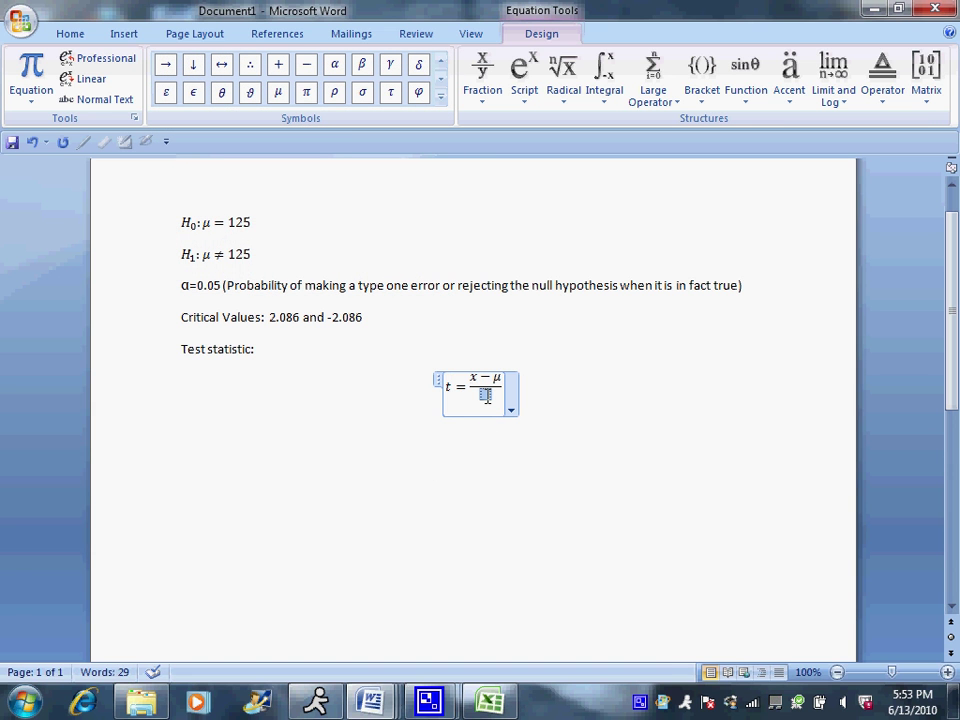
text(s_)
click(564, 92)
click(594, 165)
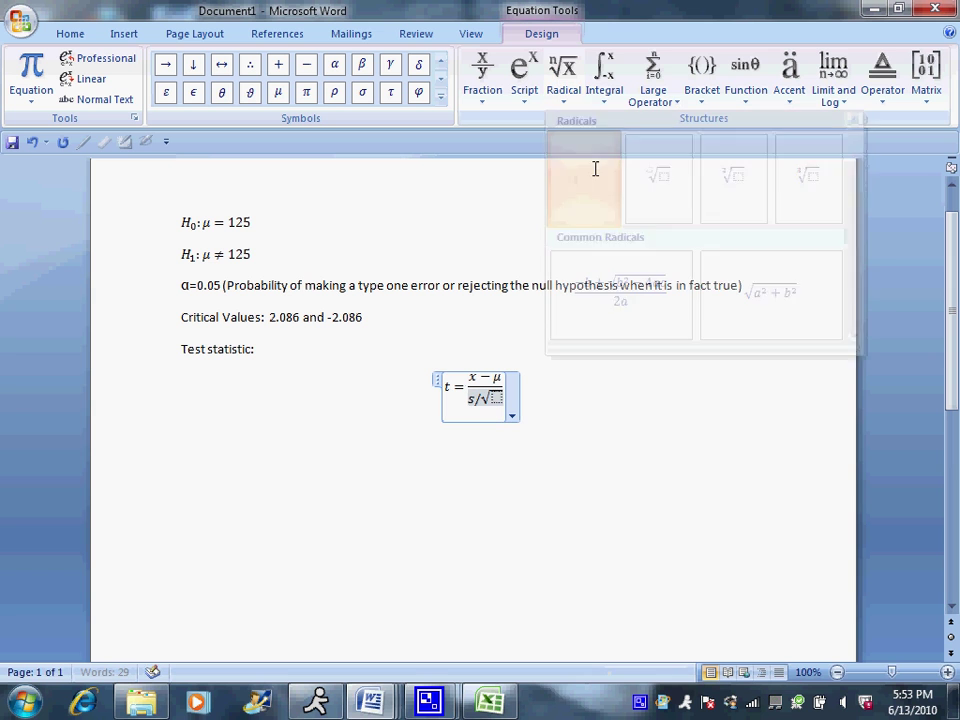
click(499, 399)
text(n)
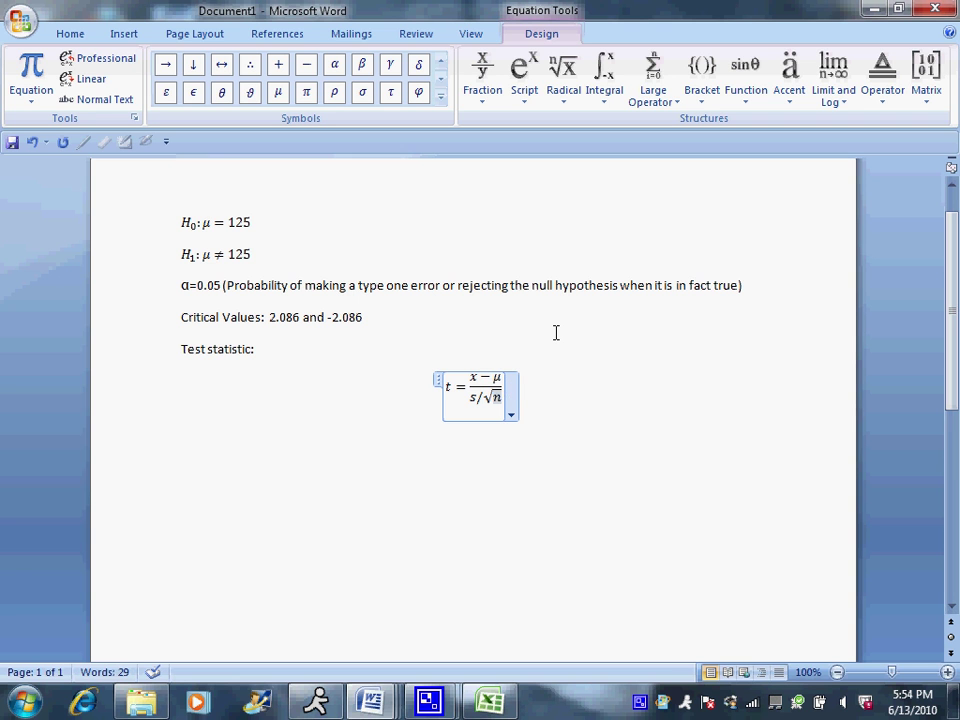
- Put a bar accent over the x in the numerator so it reads x̄ − μ
double_click(474, 378)
click(789, 70)
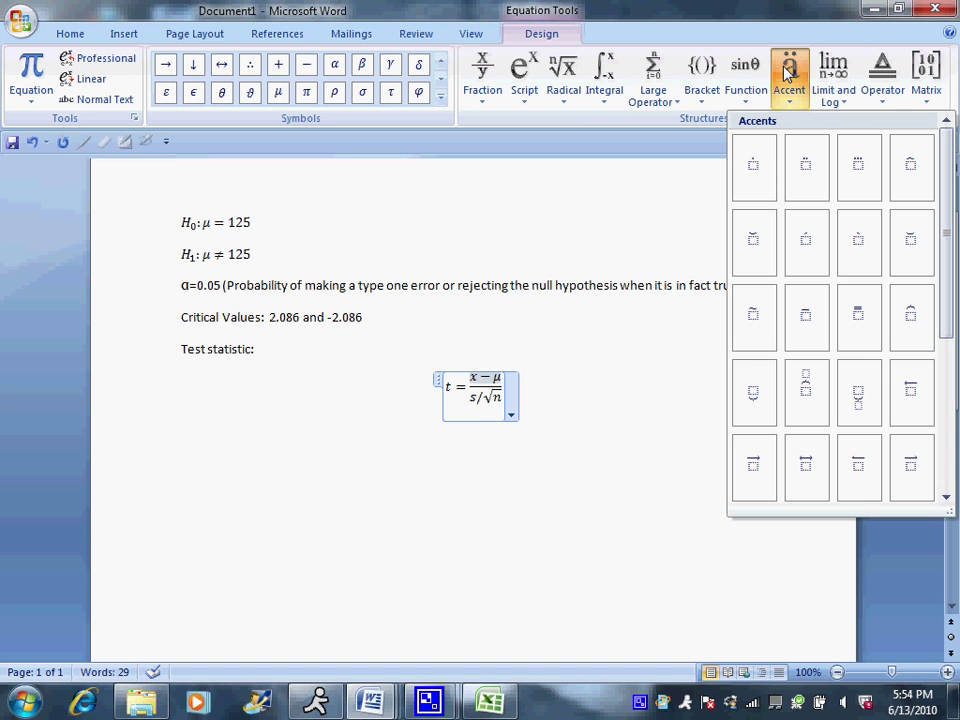
click(806, 308)
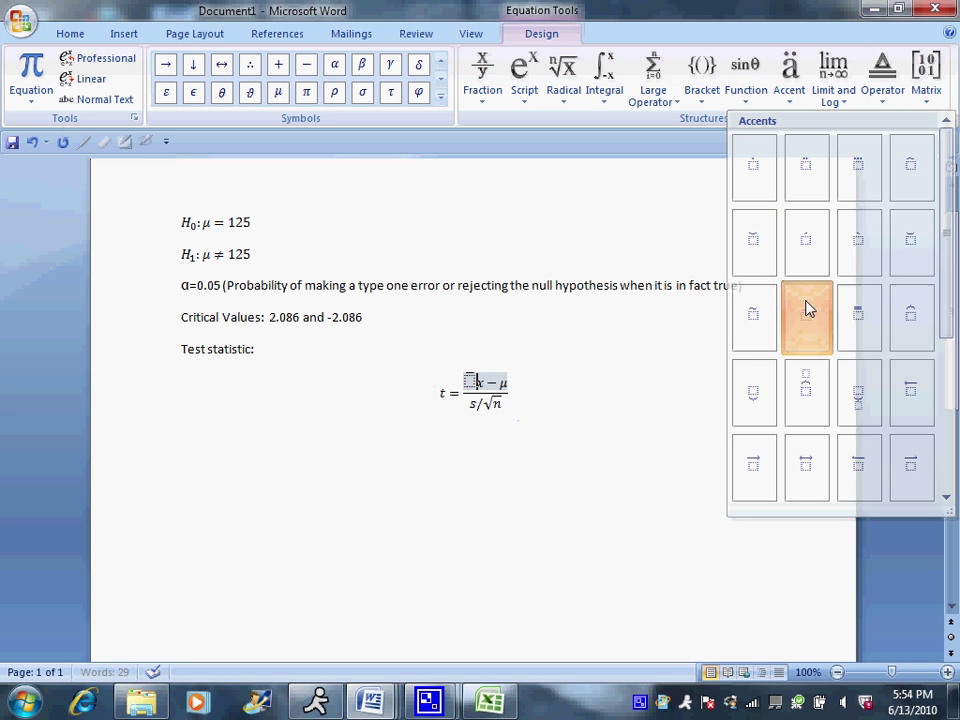
click(468, 381)
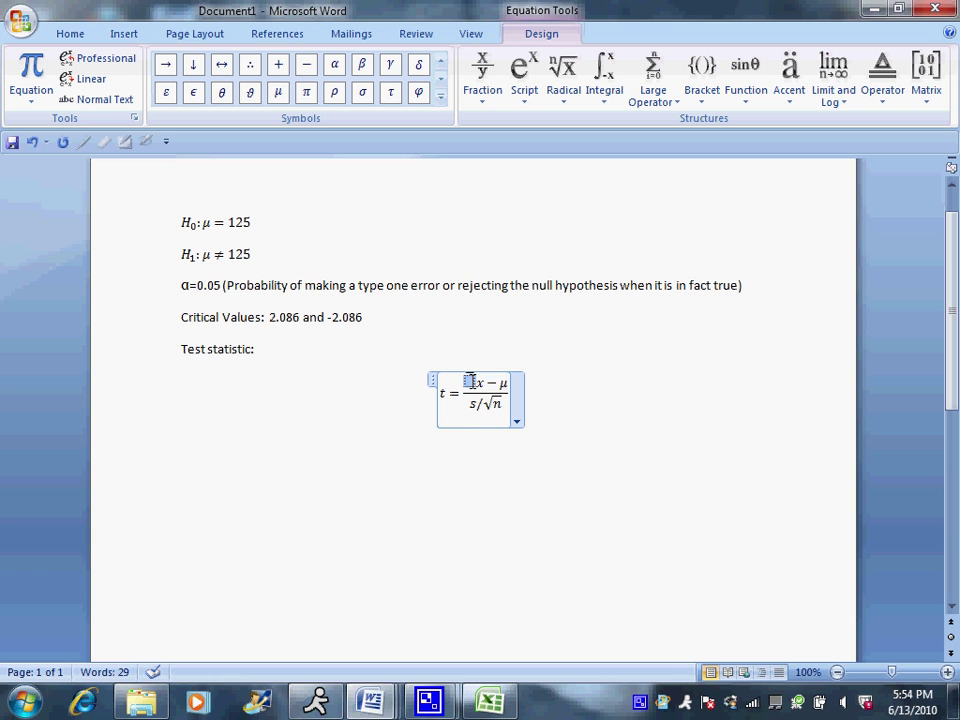
key(Delete)
click(469, 379)
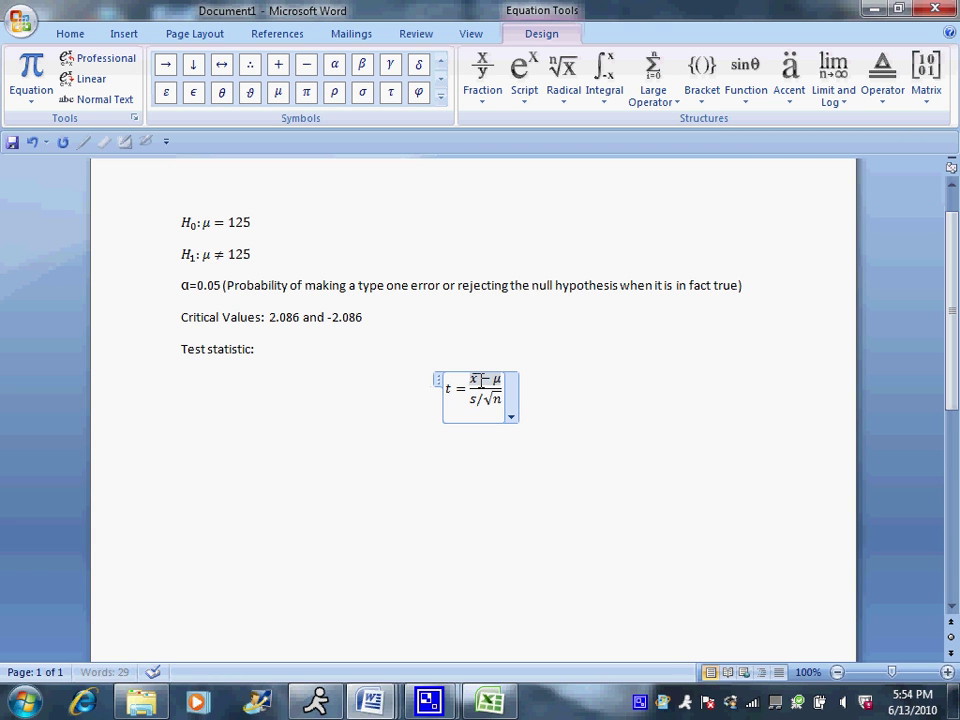
key(BackSpace)
click(503, 381)
text(/)
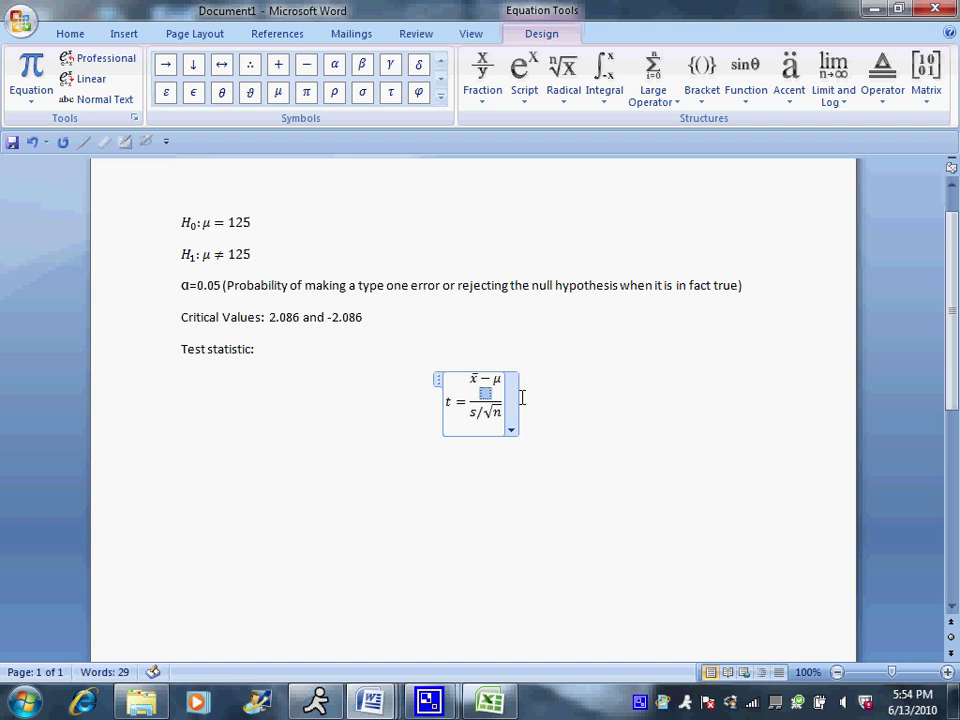
key(BackSpace)
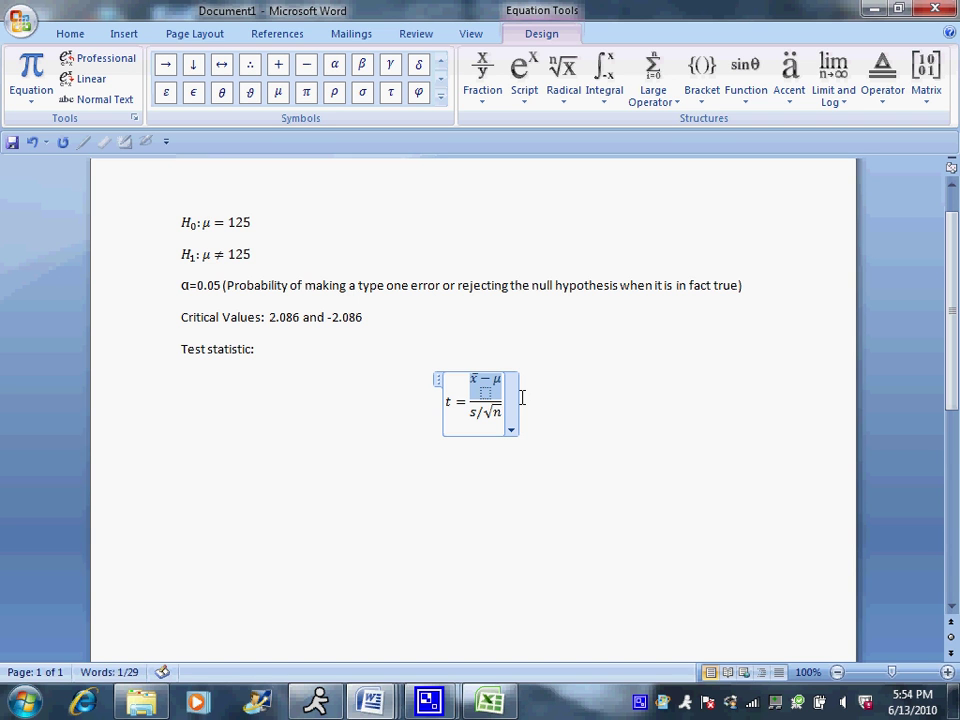
click(490, 398)
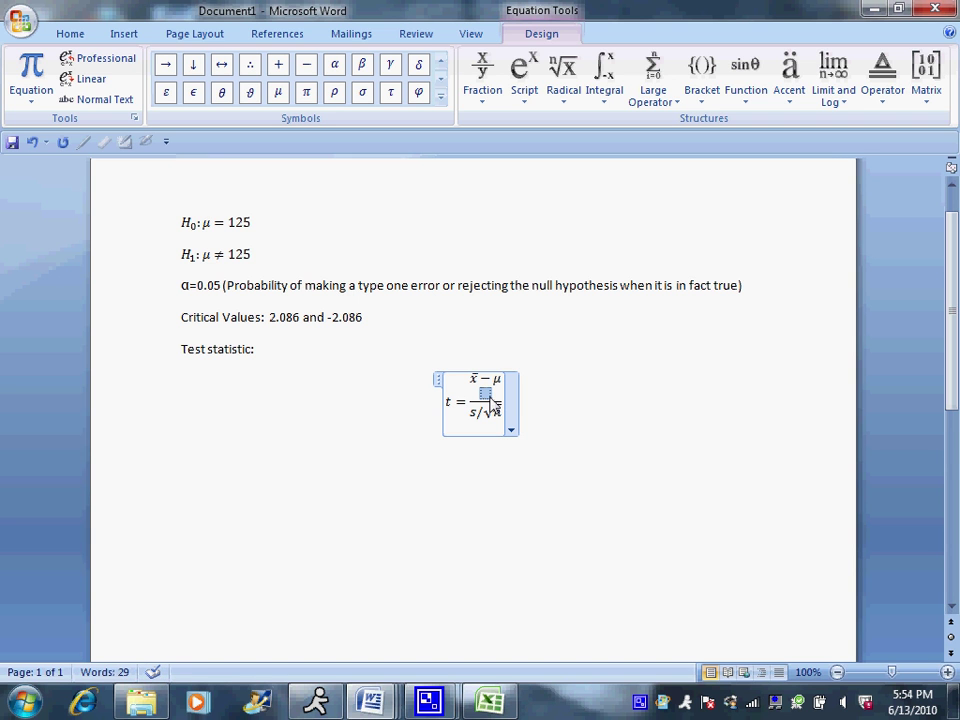
key(BackSpace)
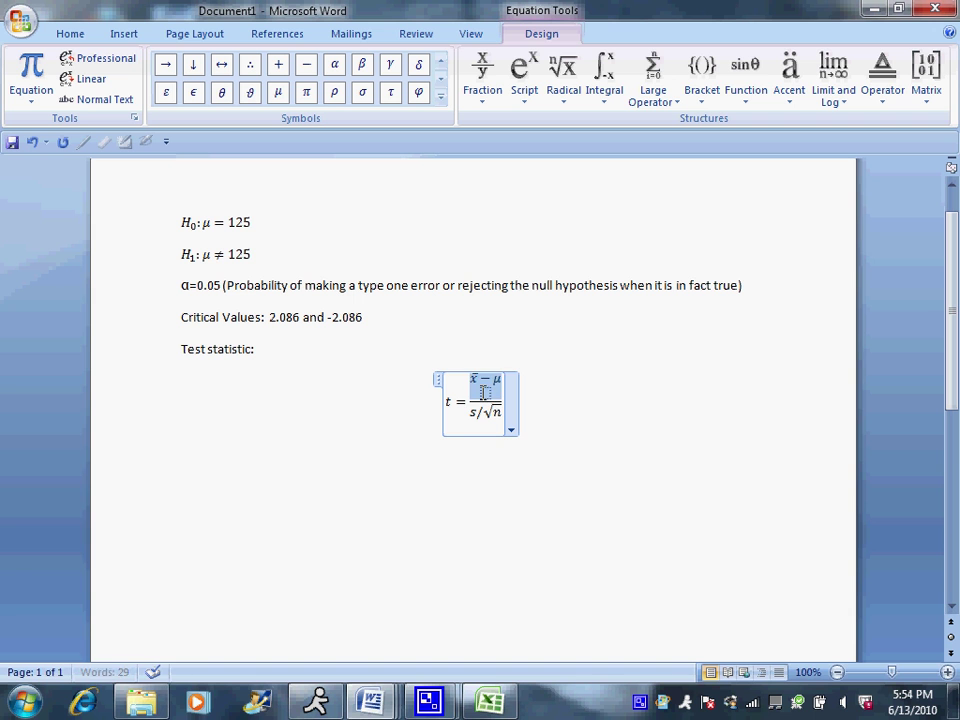
click(484, 393)
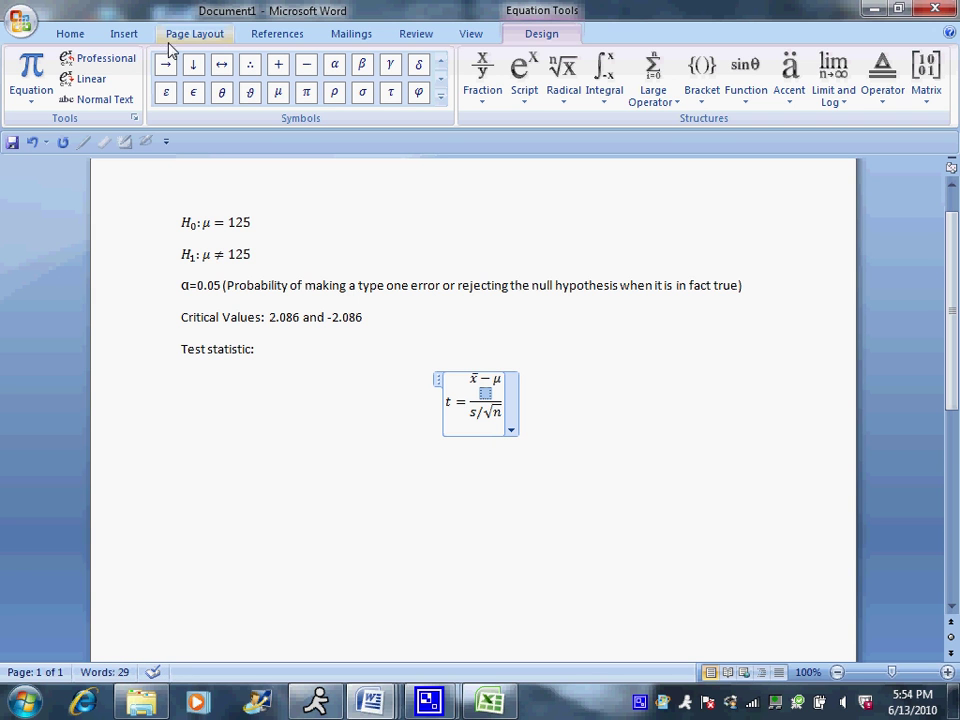
click(32, 146)
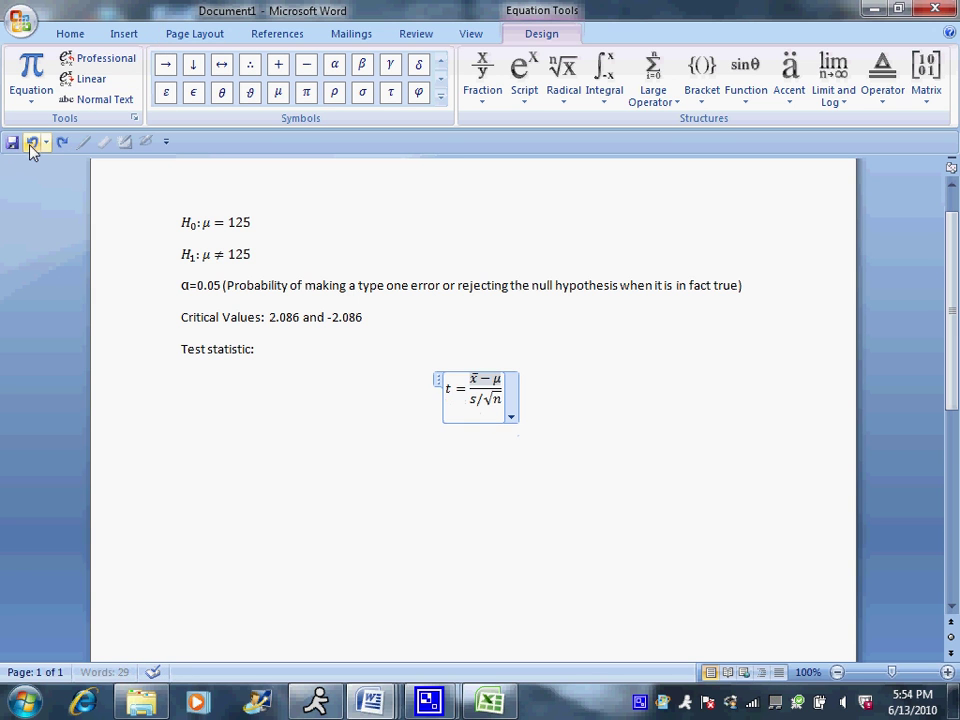
- Leave the equation and switch to the vet data.xlsx workbook in Excel, with its window maximized on the Vet Data sheet
click(540, 467)
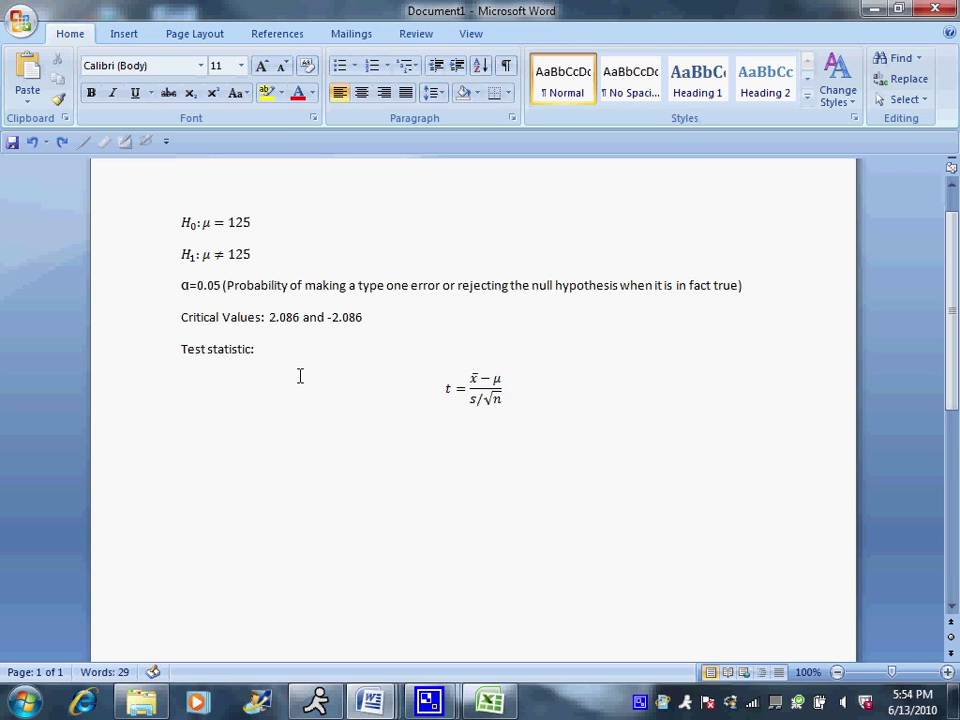
scroll(406, 610, down, 10)
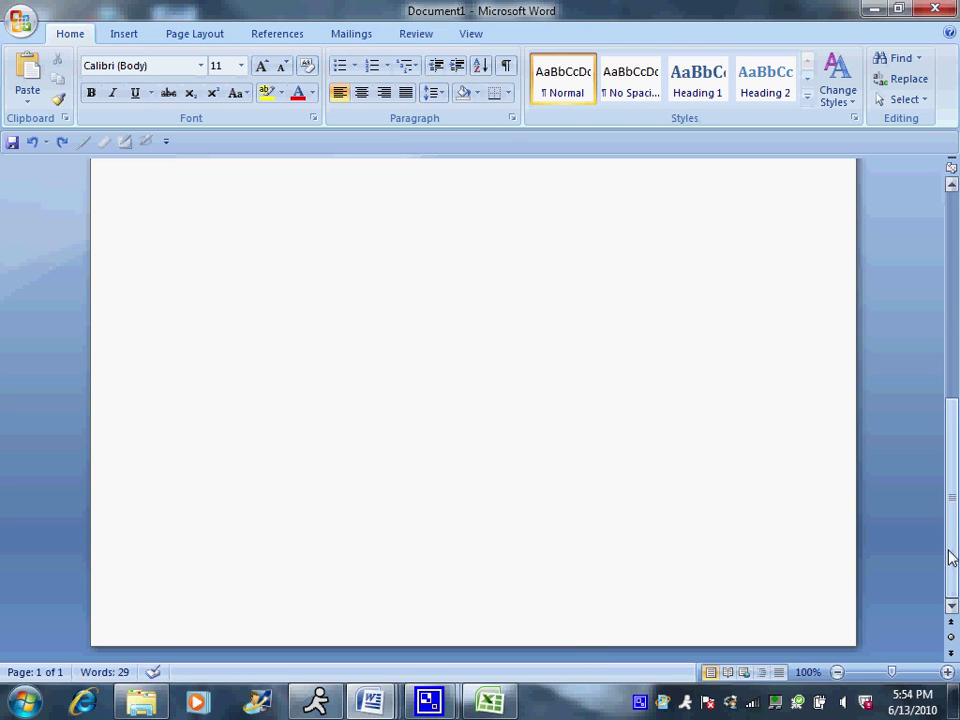
scroll(948, 553, up, 9)
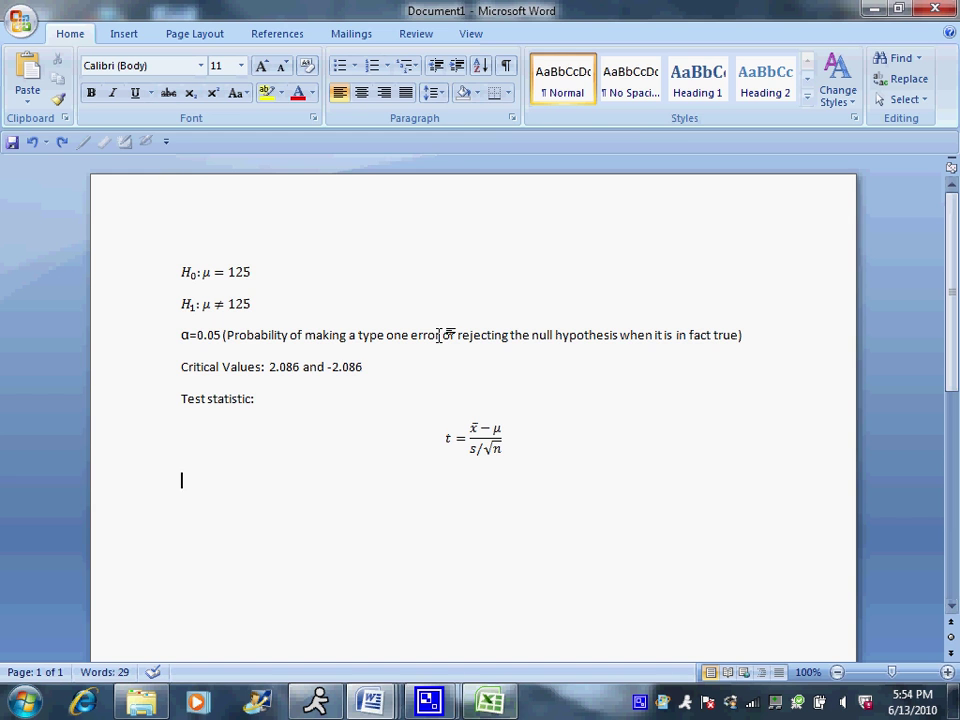
click(490, 702)
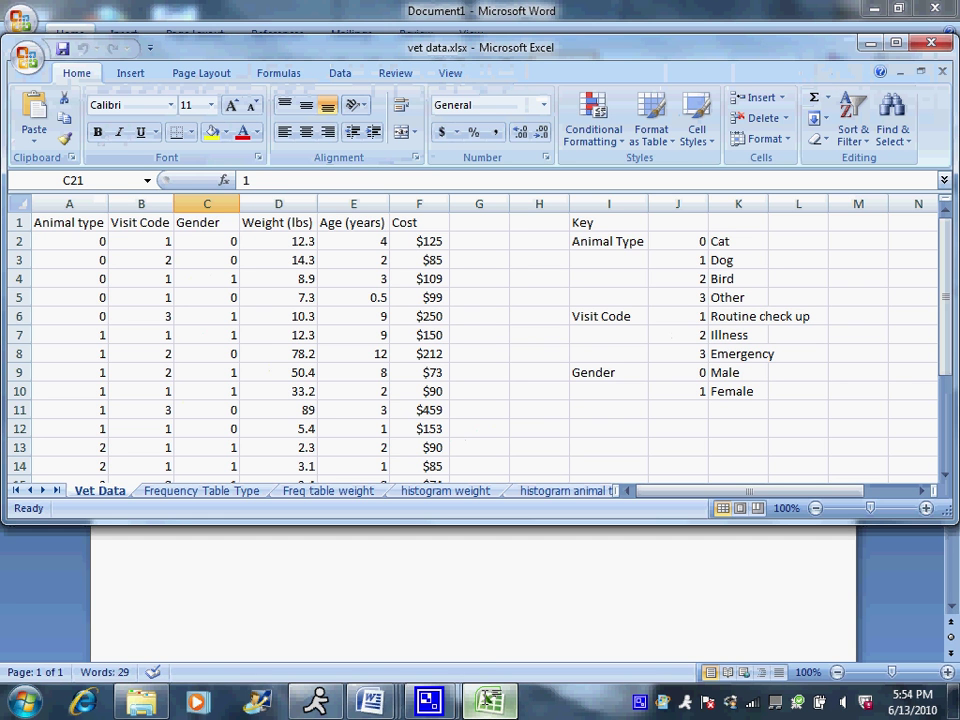
click(895, 43)
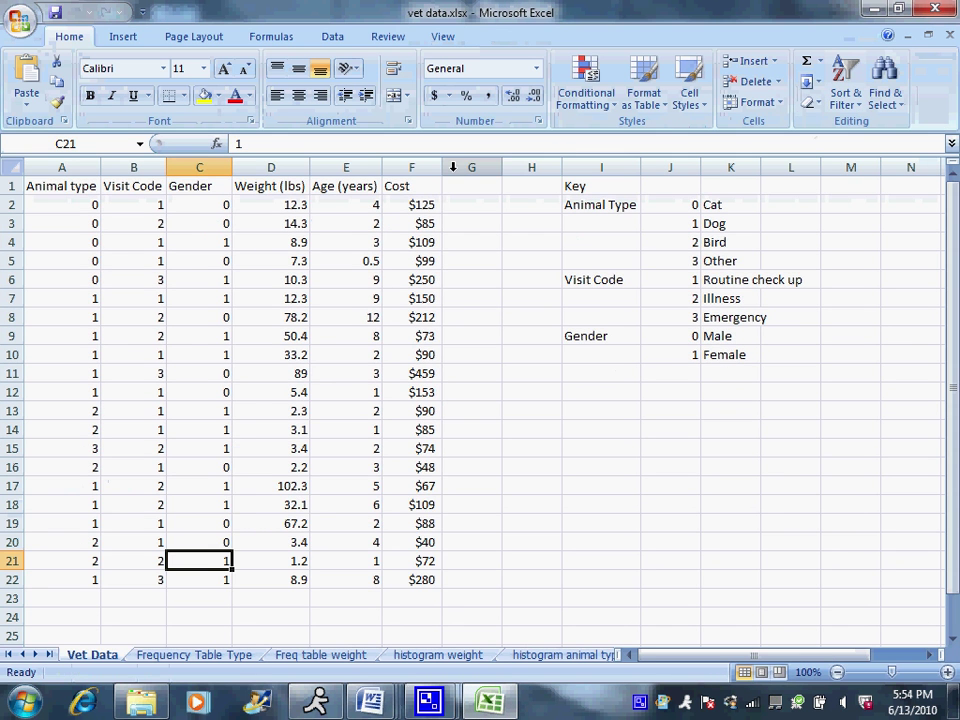
scroll(454, 180, down, 13)
drag(956, 568, 953, 425)
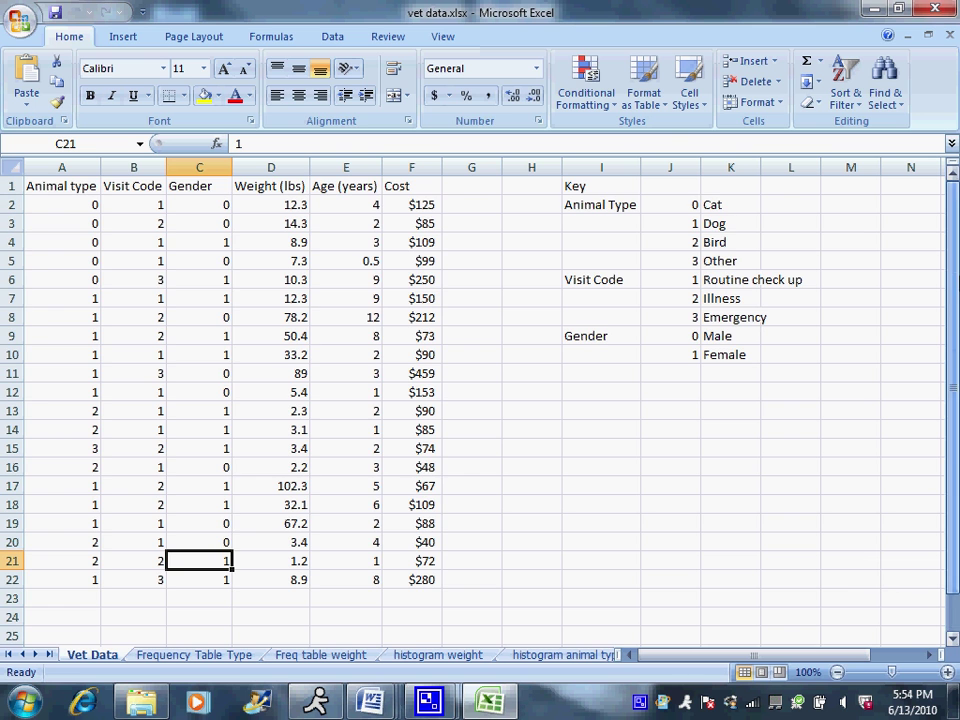
- Run Descriptive Statistics on the Cost data in F1:F22, with labels in the first row and summary statistics output to a new worksheet
click(334, 40)
click(788, 62)
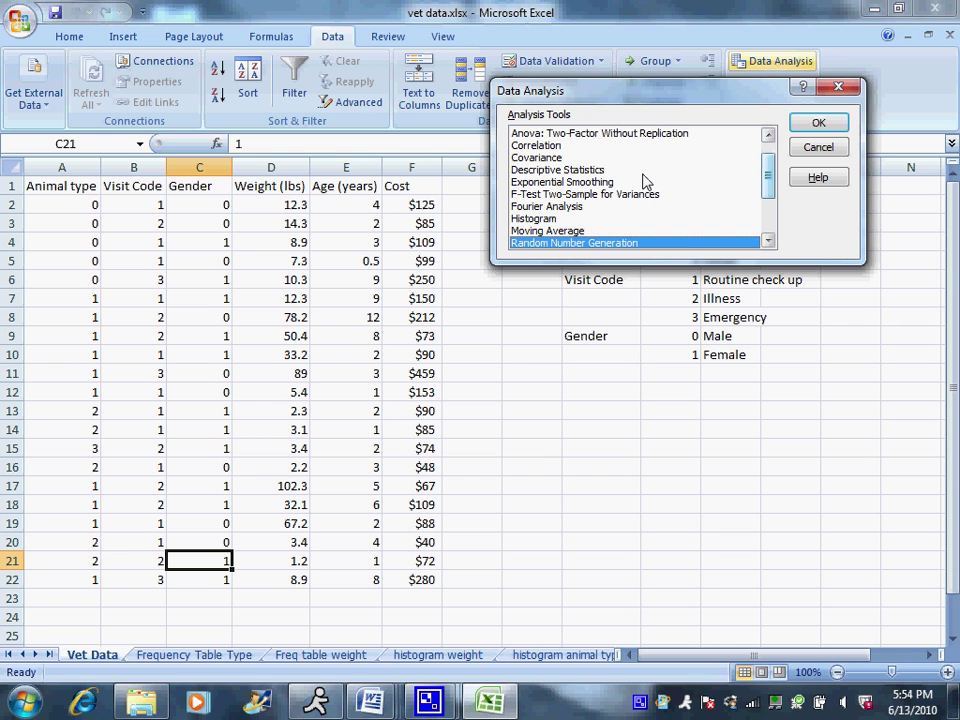
click(620, 170)
click(820, 125)
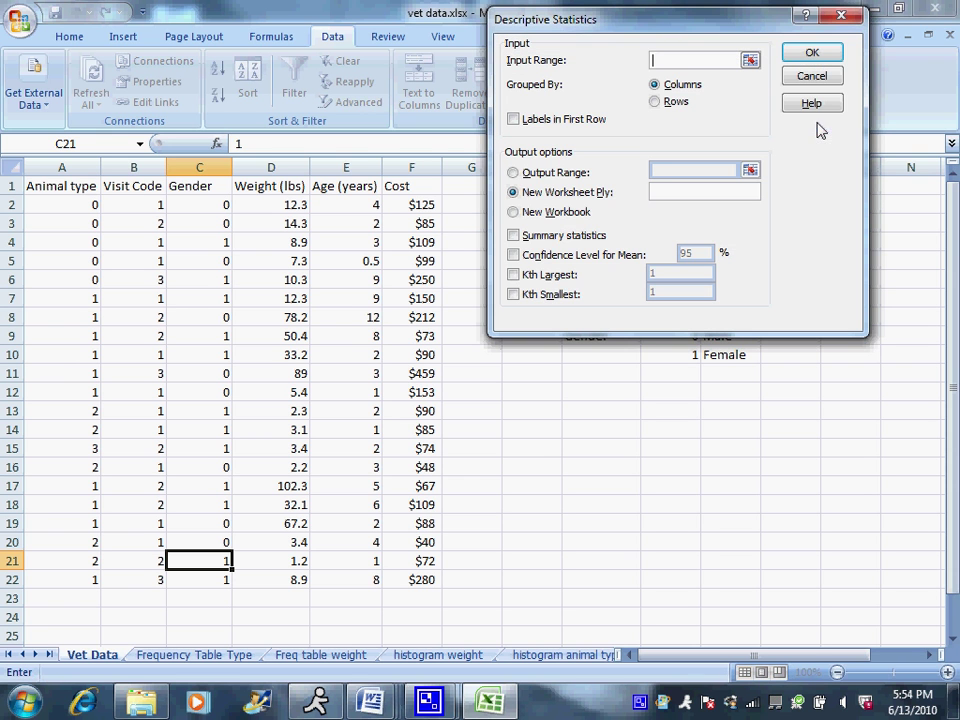
drag(411, 186, 400, 579)
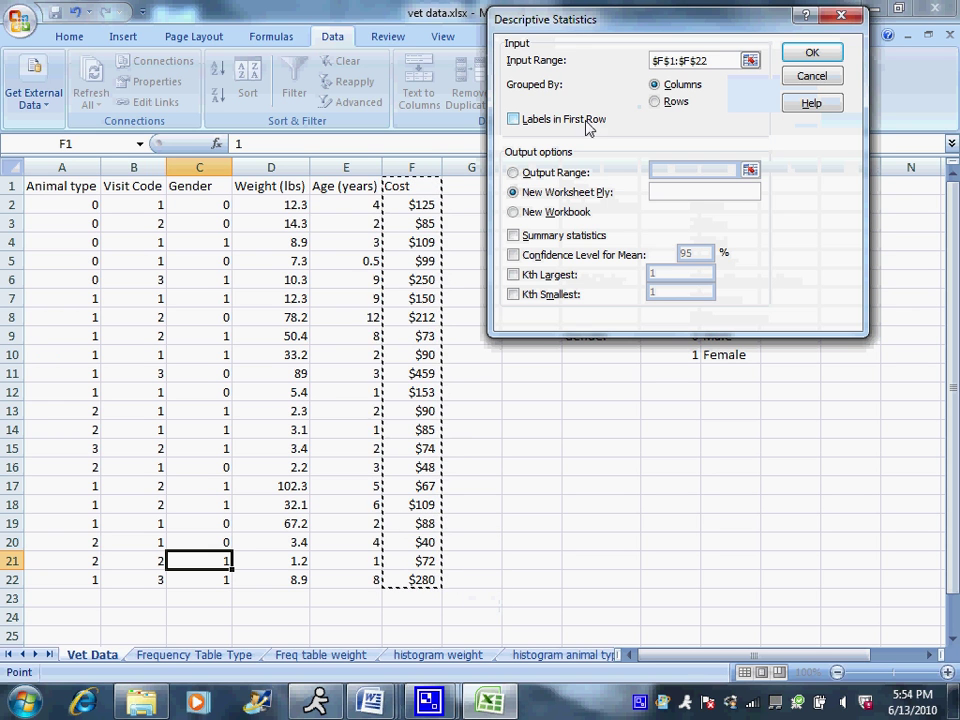
click(516, 120)
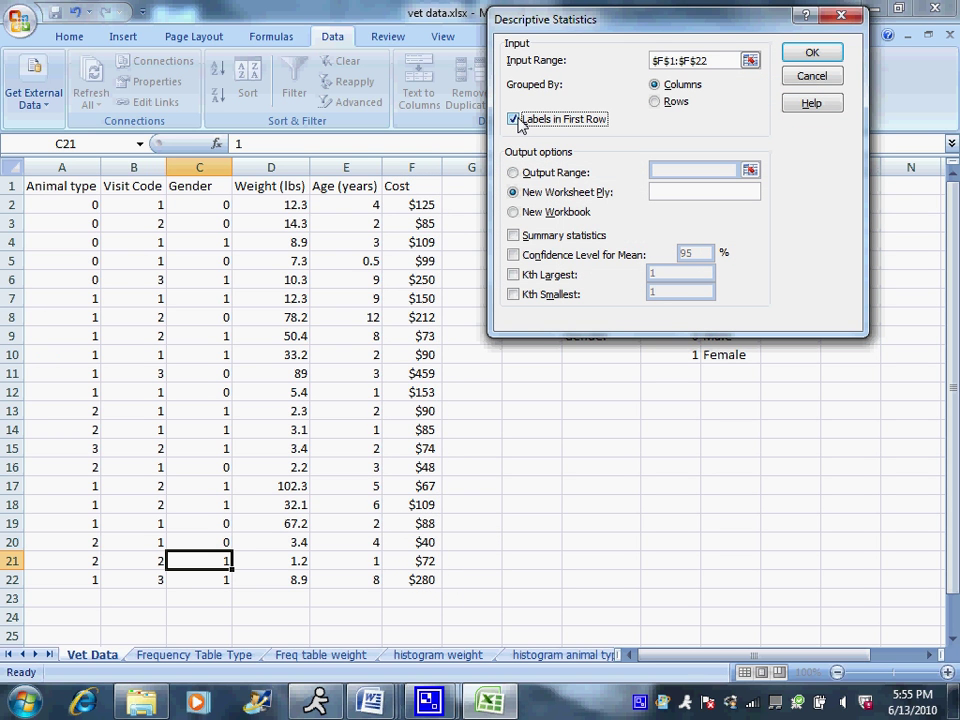
click(514, 237)
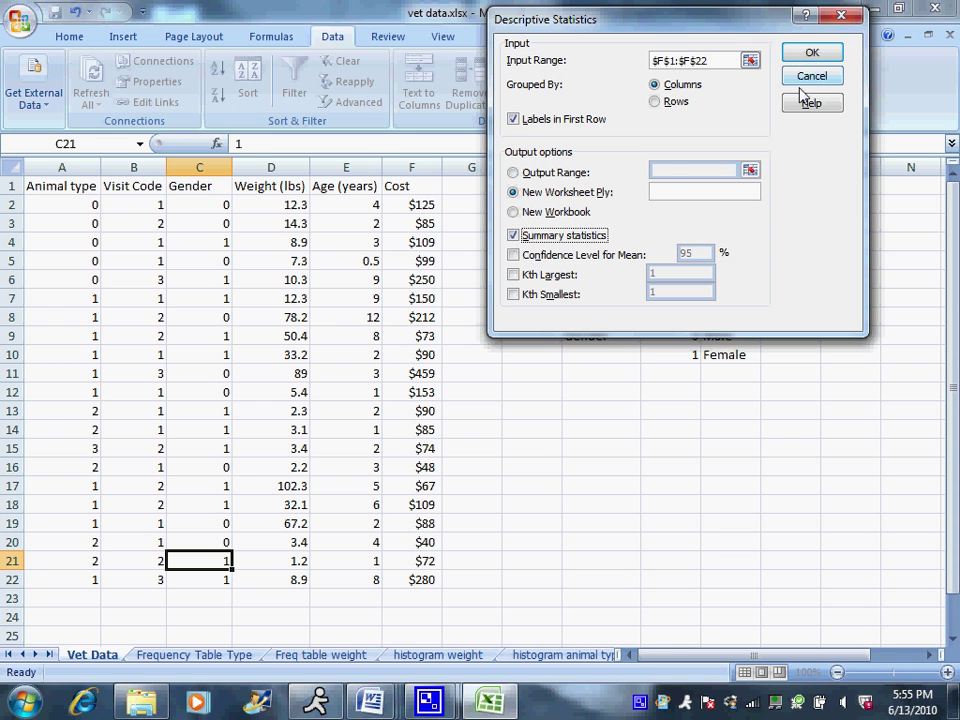
click(812, 55)
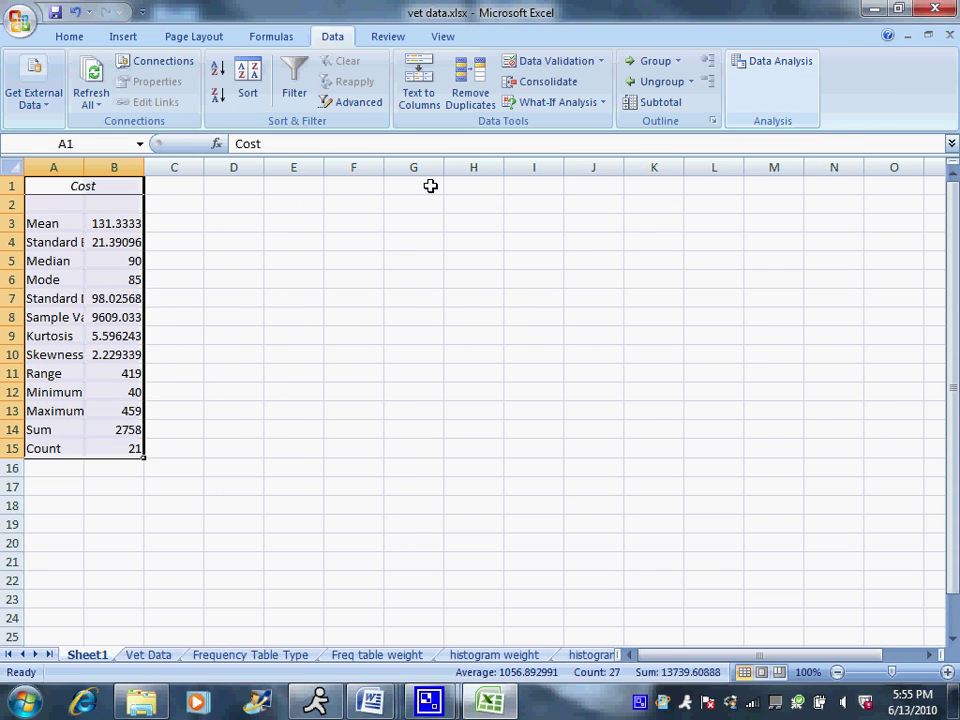
- Fit column A to its labels and delete the Standard Error, Median and Mode cells with their values, shifting cells up
double_click(84, 167)
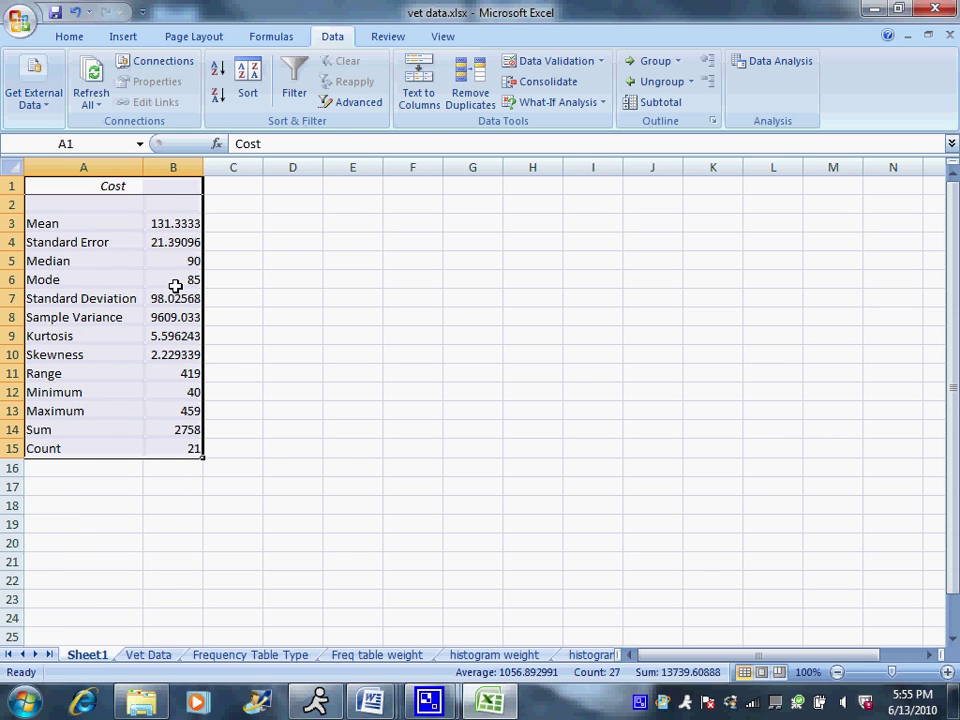
drag(185, 231, 184, 279)
click(187, 240)
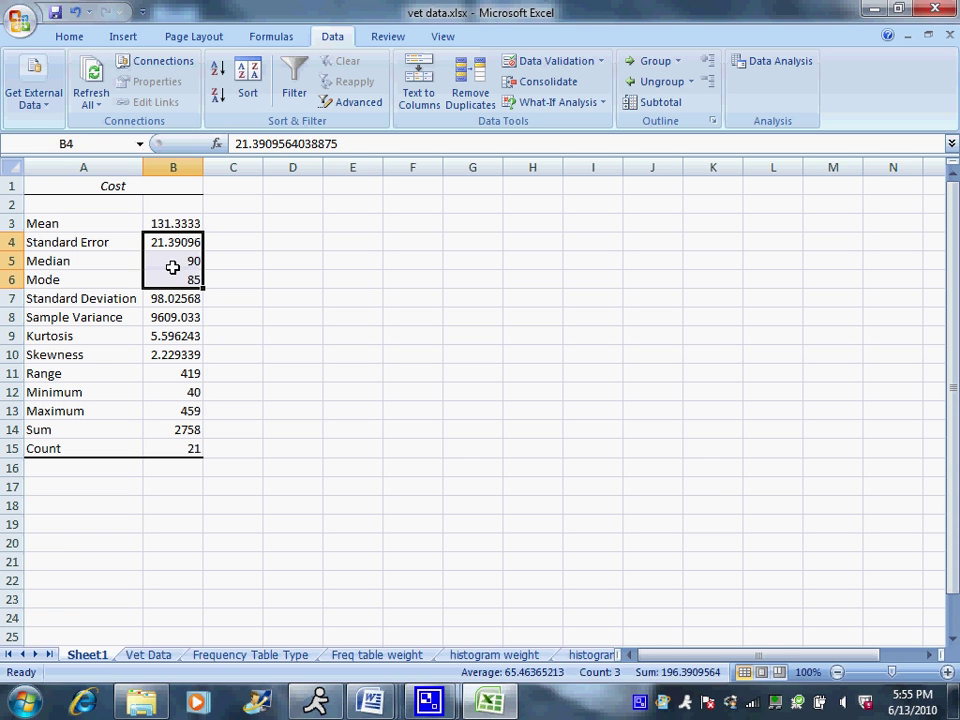
drag(99, 248, 166, 272)
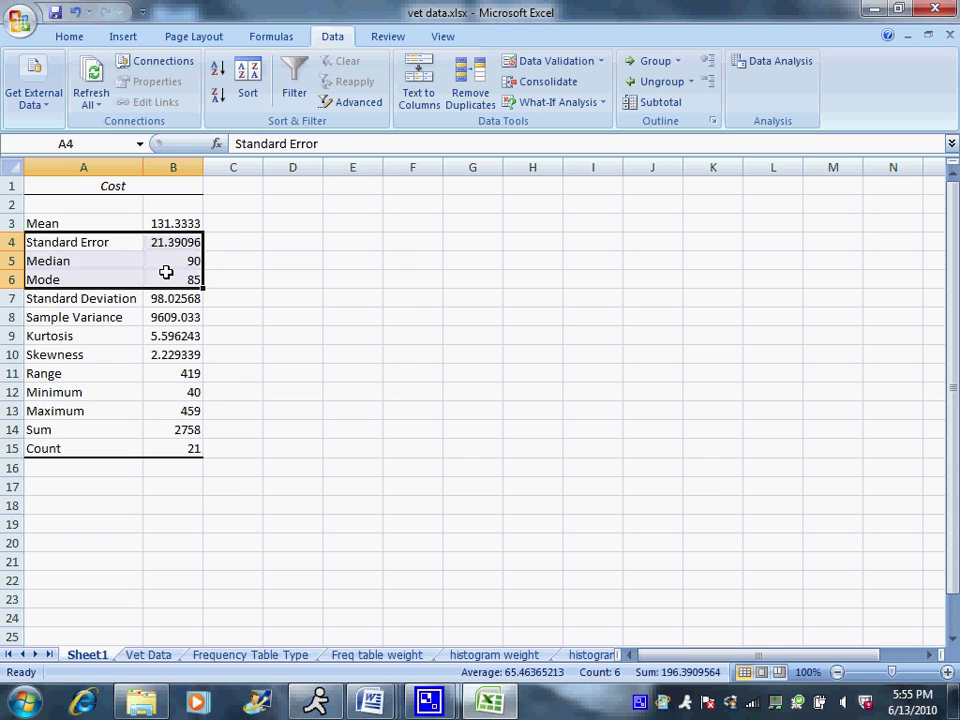
right_click(80, 248)
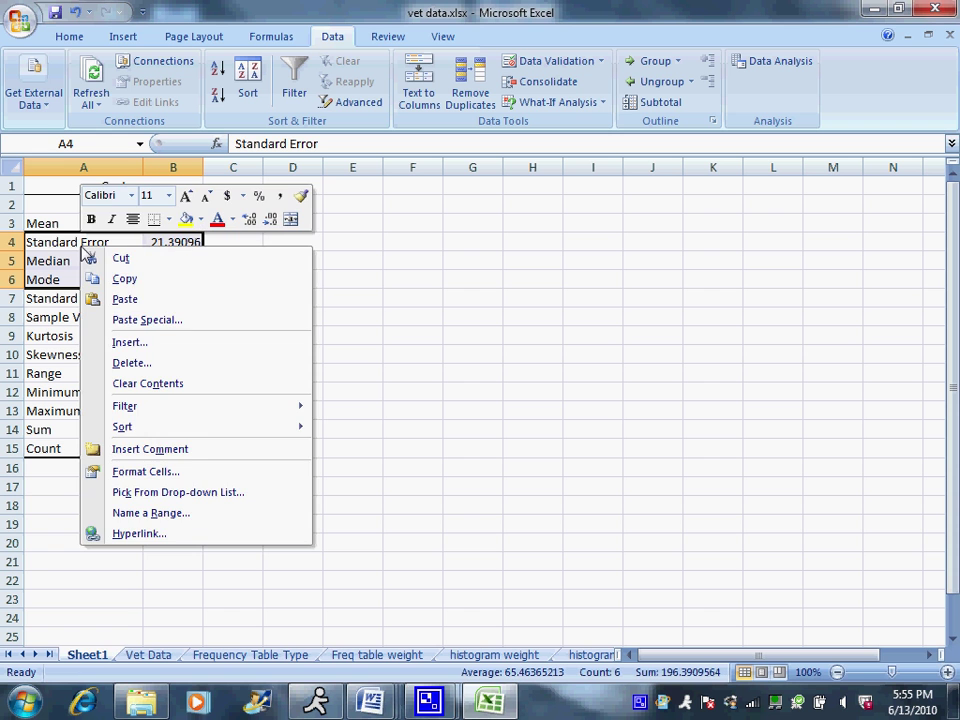
click(170, 364)
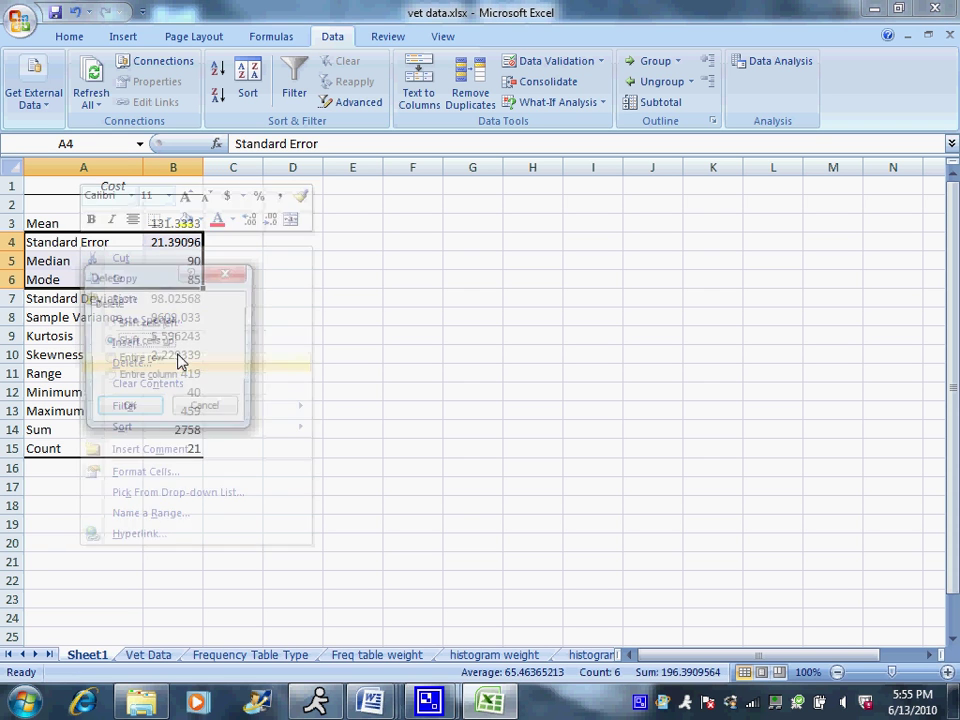
click(124, 410)
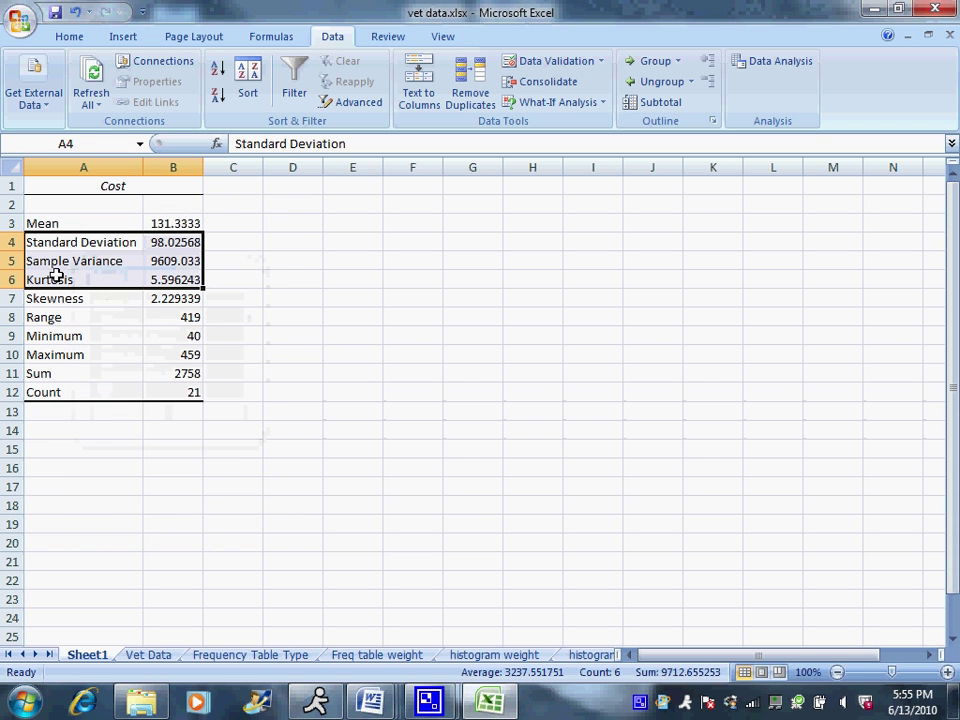
- Delete the cells from Sample Variance through Sum with their values, shifting the Count row up
drag(60, 265, 174, 373)
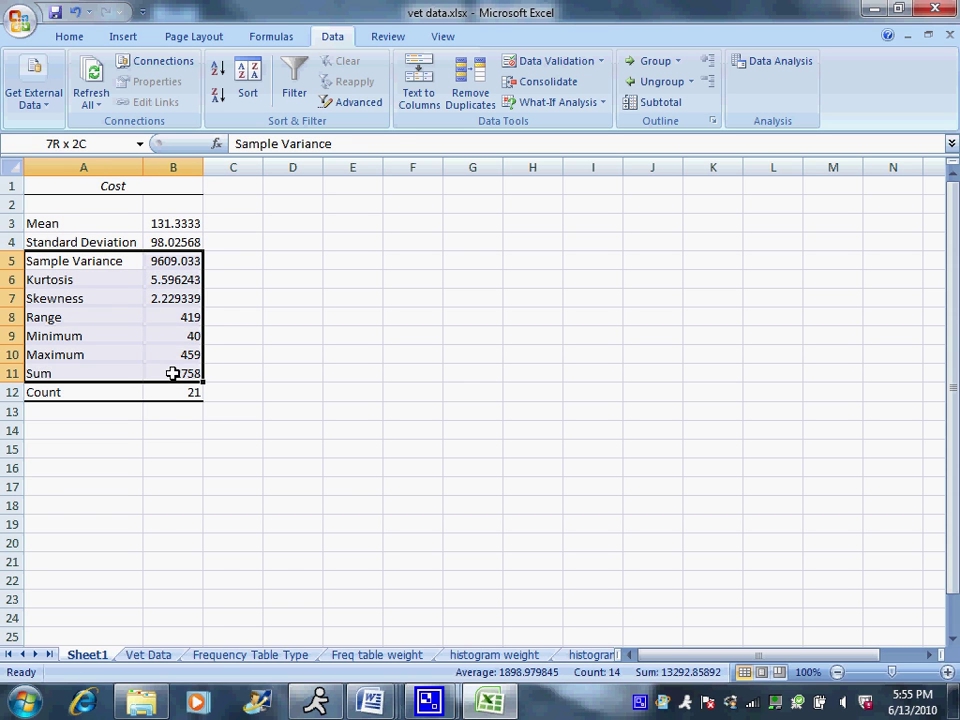
right_click(137, 328)
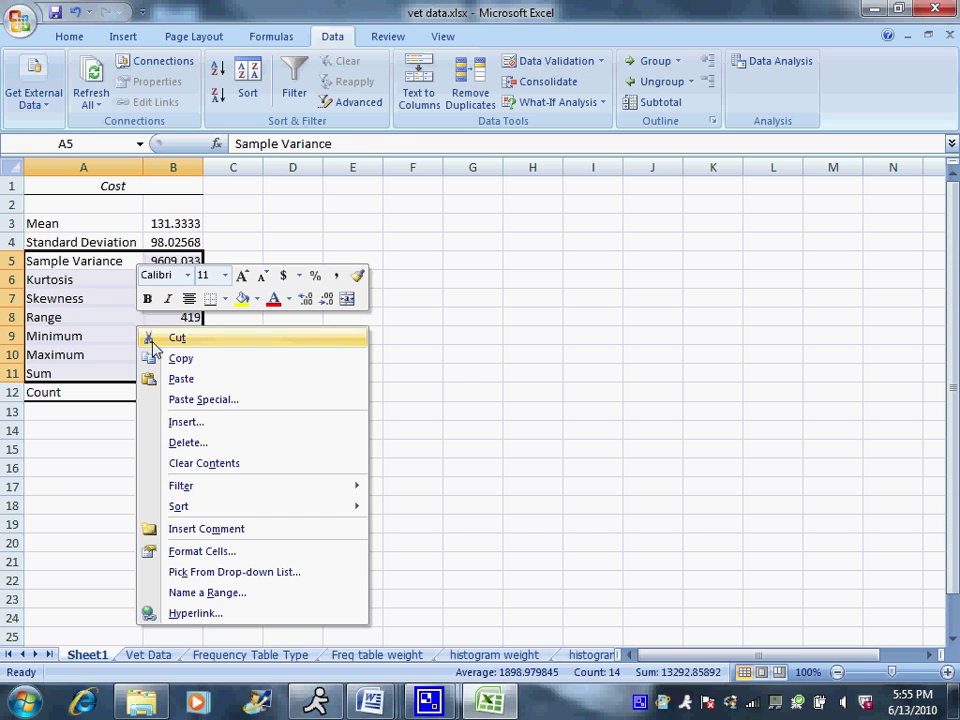
click(200, 443)
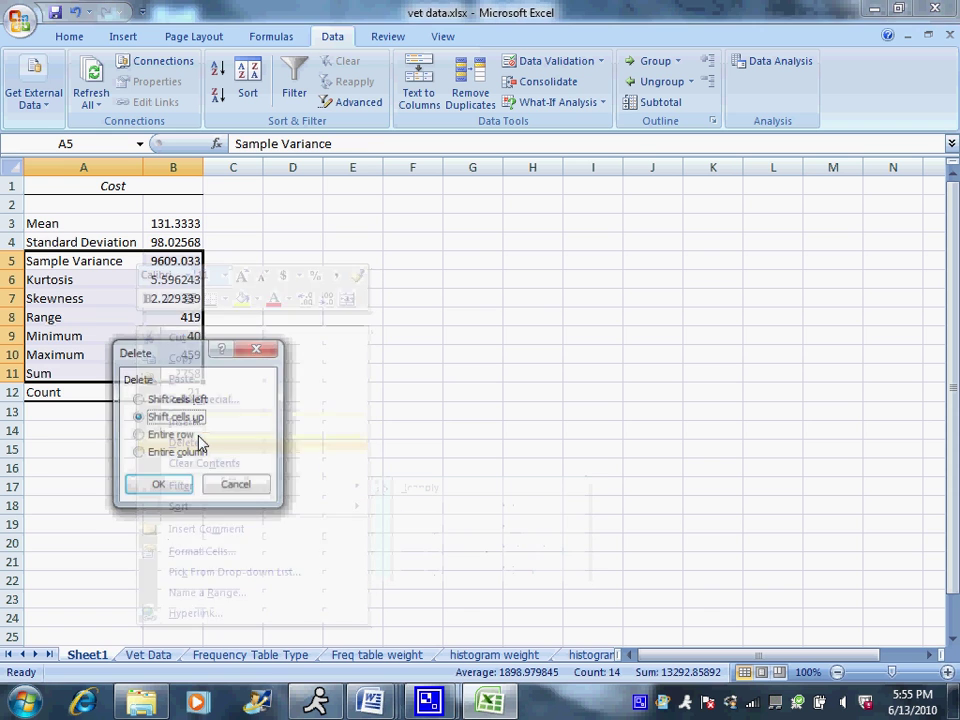
click(174, 489)
click(135, 339)
- Copy the Cost summary in A1:B5 and paste it into the Word document below the test statistic formula
drag(73, 189, 150, 253)
right_click(150, 253)
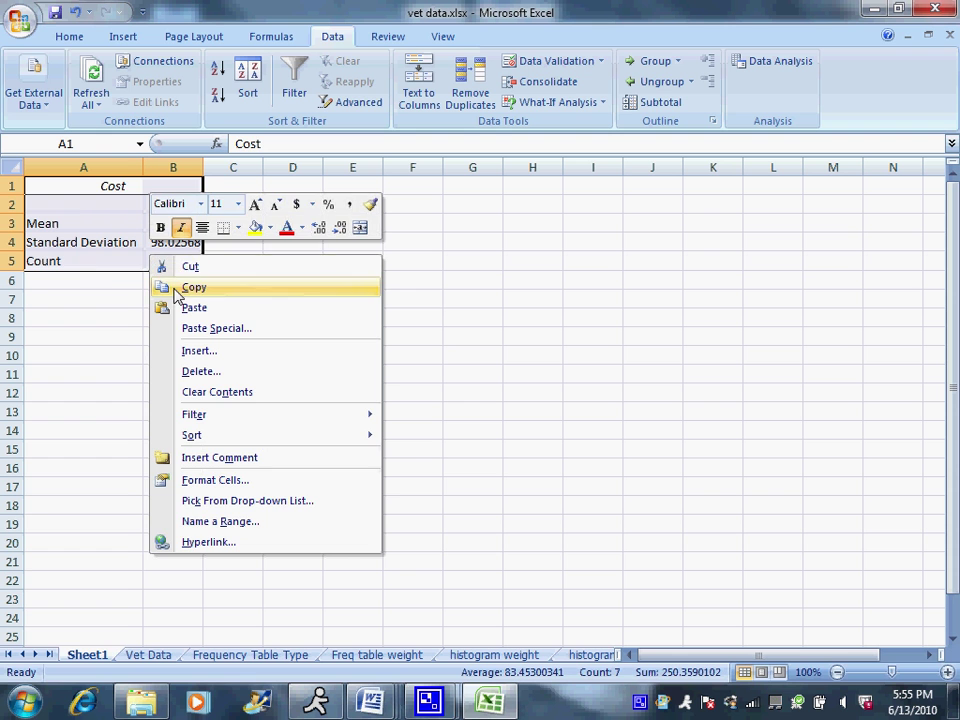
click(172, 285)
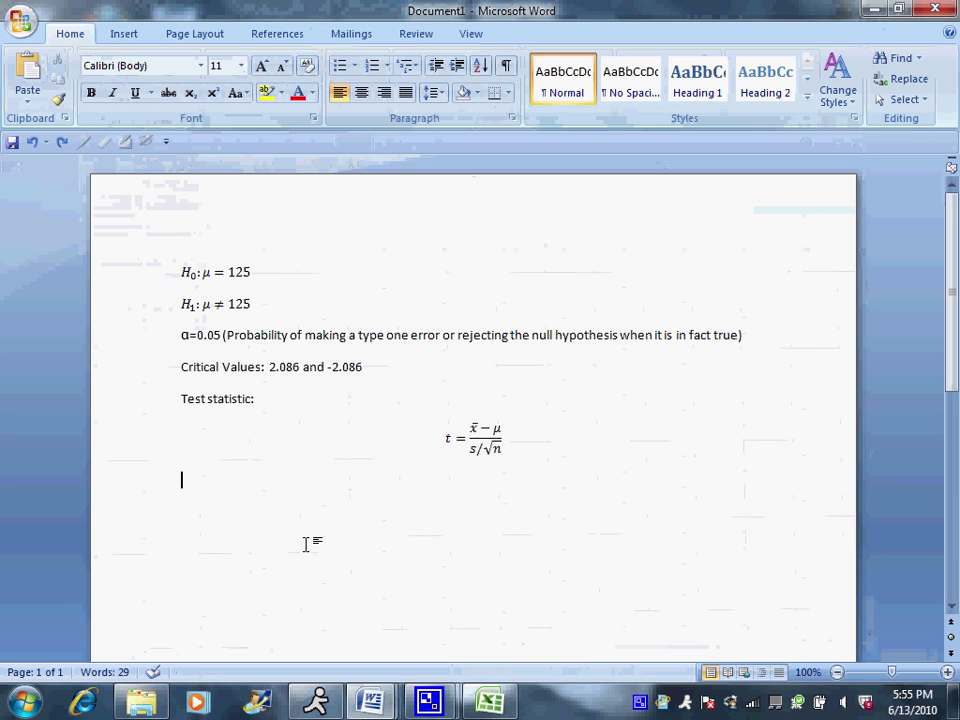
right_click(212, 513)
click(285, 312)
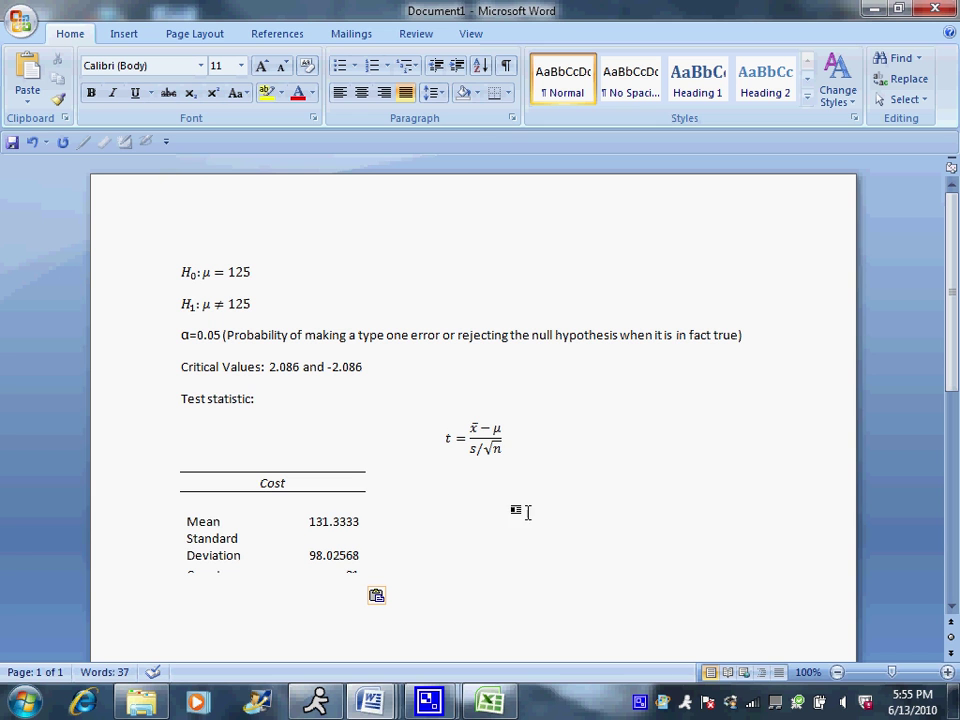
- Add four blank lines between the test statistic formula and the pasted Cost table
key(Return)
key(Return)
key(Return)
key(Return)
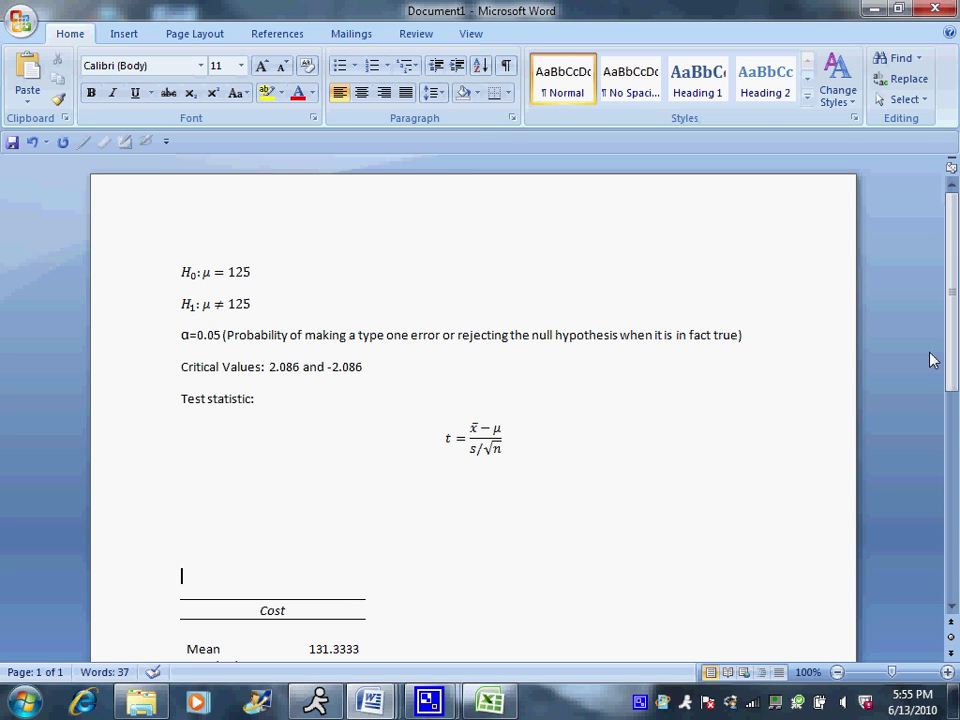
- Insert a new equation on the line below the t formula, starting with t = and an empty stacked fraction
scroll(930, 360, down, 2)
click(428, 407)
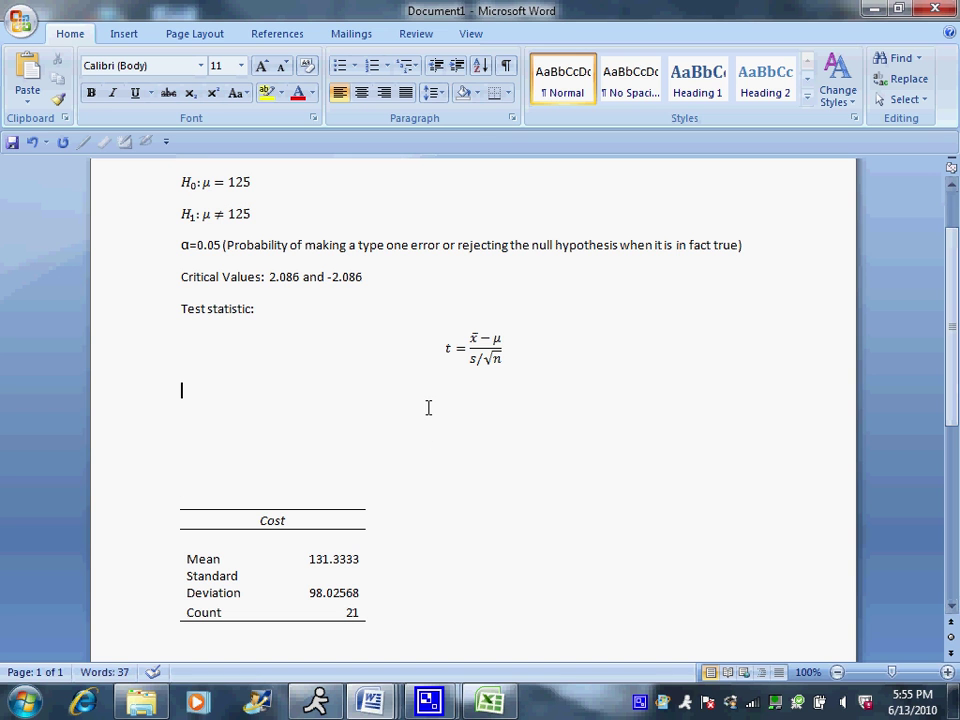
click(125, 34)
click(929, 58)
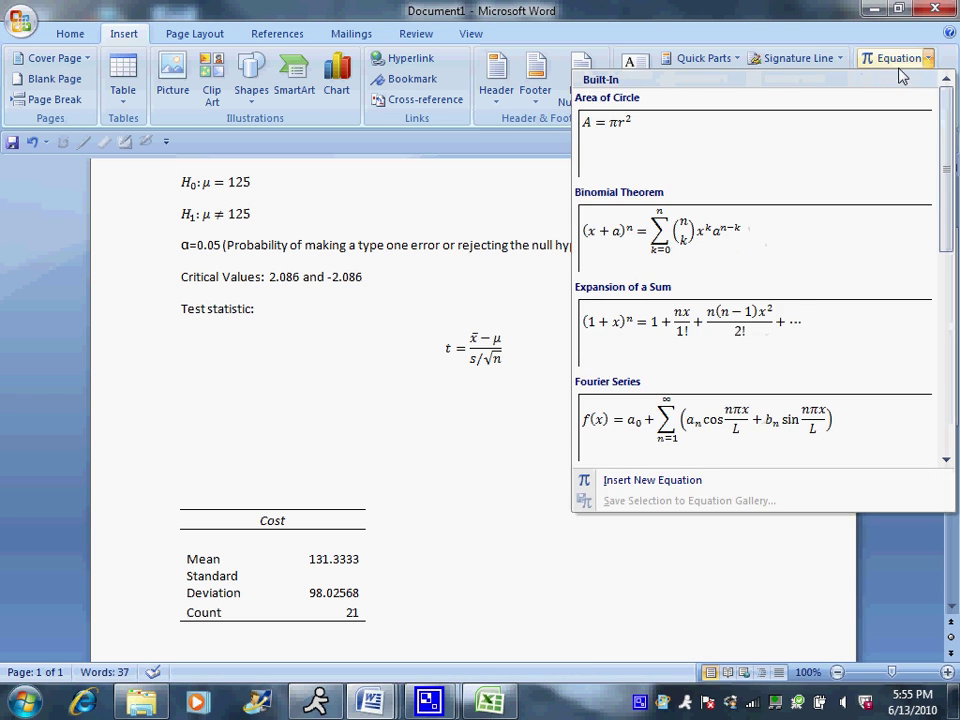
click(898, 60)
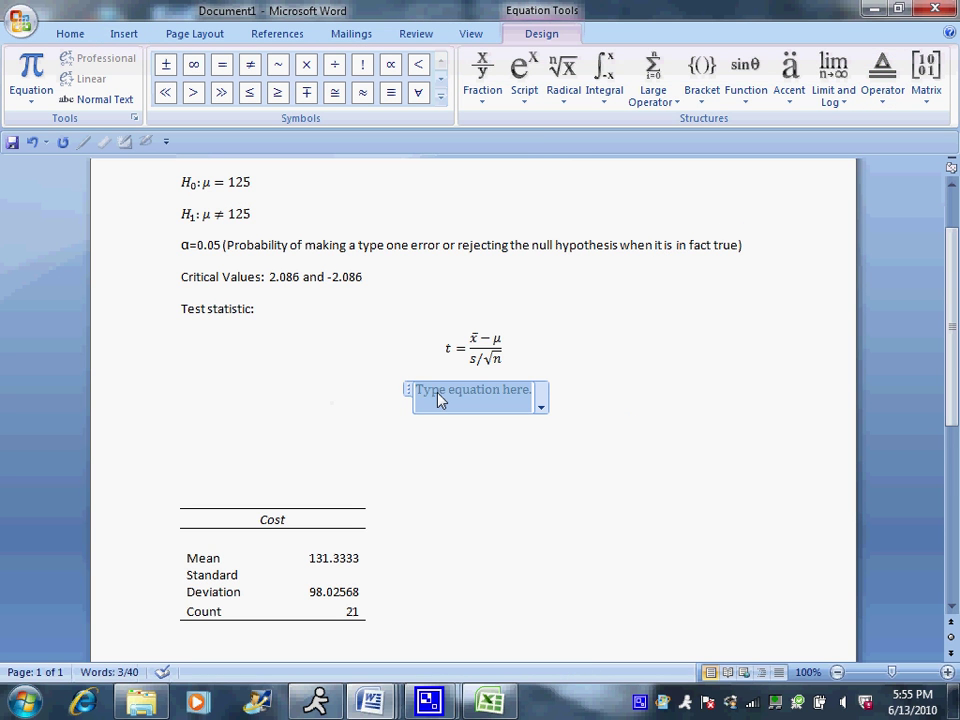
text(t=)
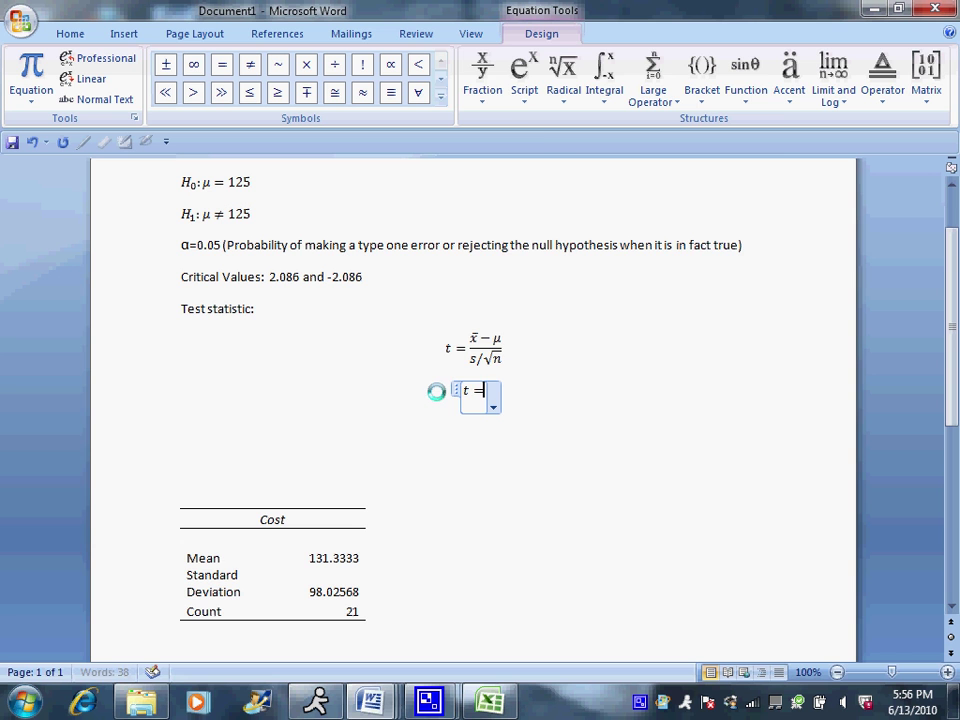
click(480, 85)
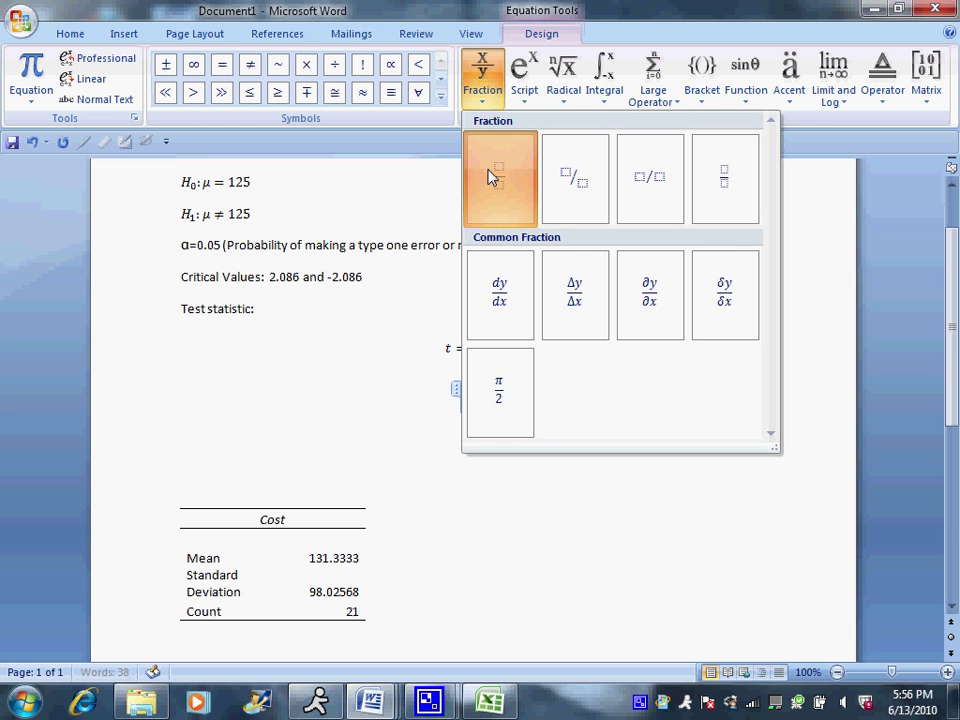
click(489, 176)
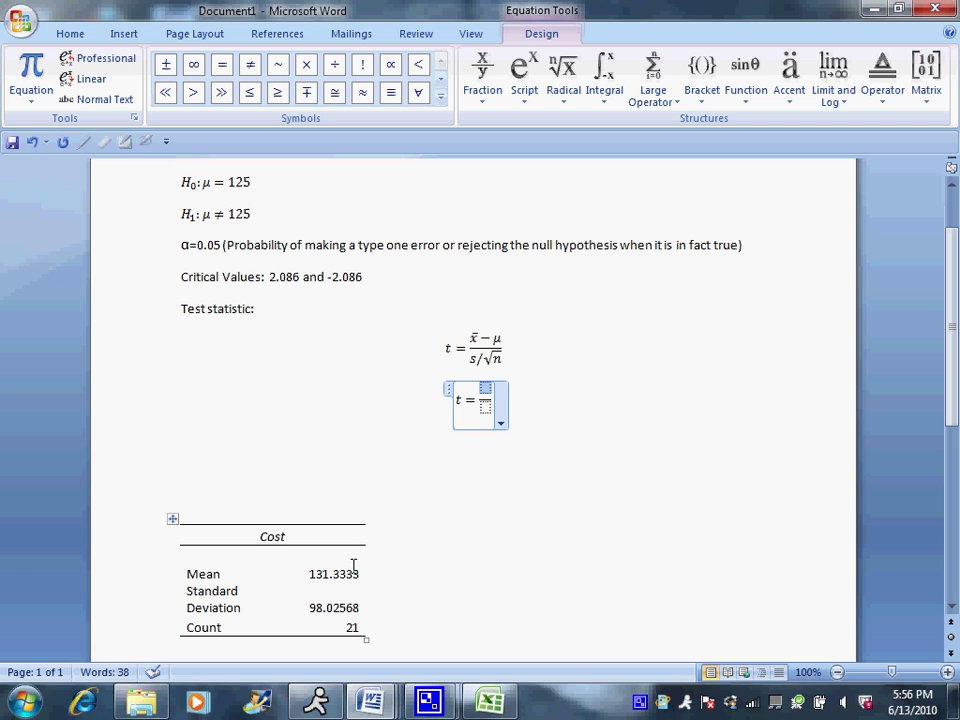
- Fill the new fraction's numerator with 131.33 − 125
text(131.2)
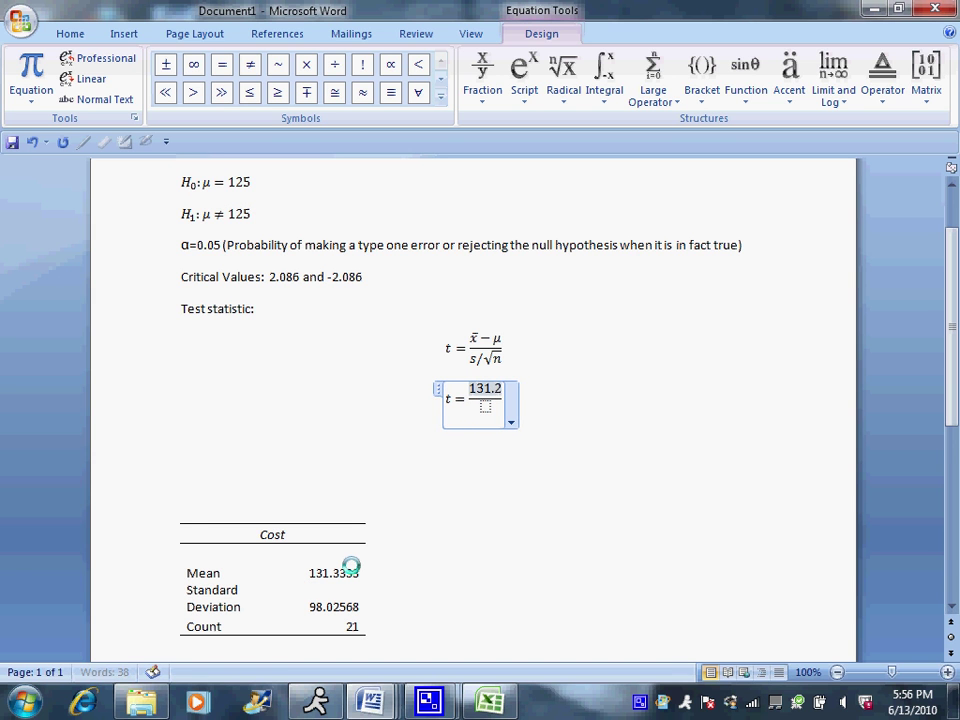
key(BackSpace)
text(33)
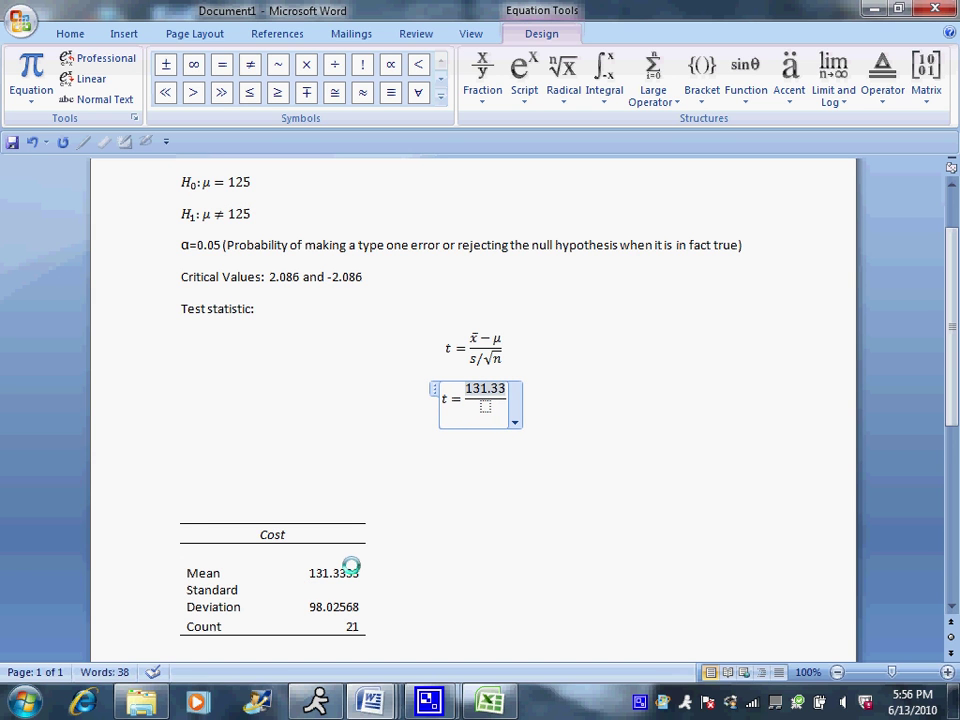
text(-125)
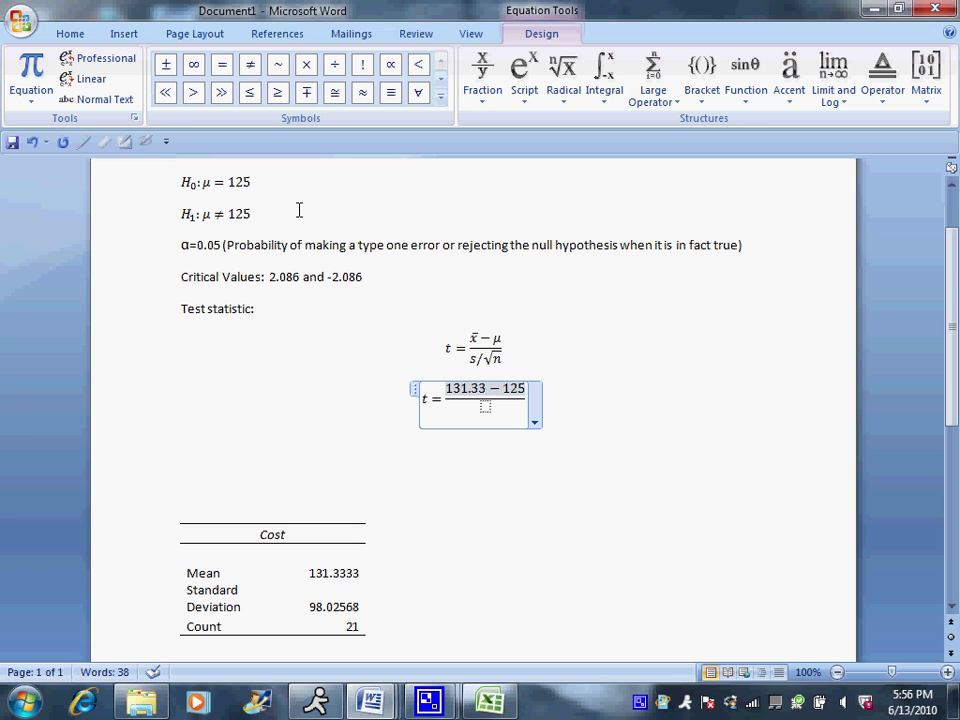
- Fill the fraction's denominator with 98.03/√21, using a square root radical around 21
click(486, 406)
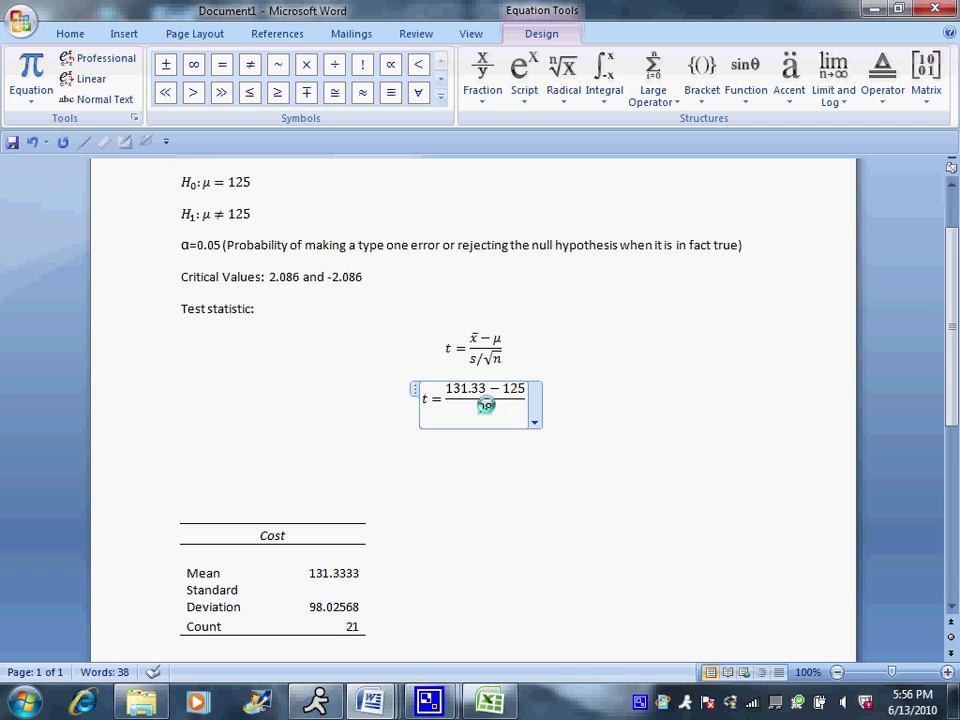
text(98.03)
double_click(485, 405)
text(/)
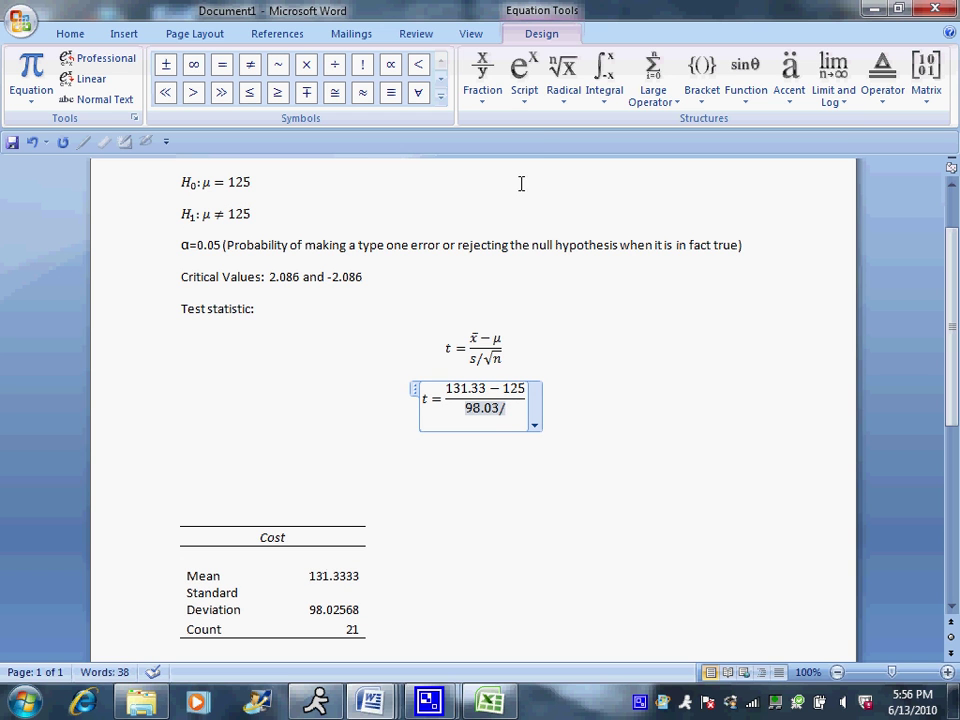
click(563, 78)
click(575, 180)
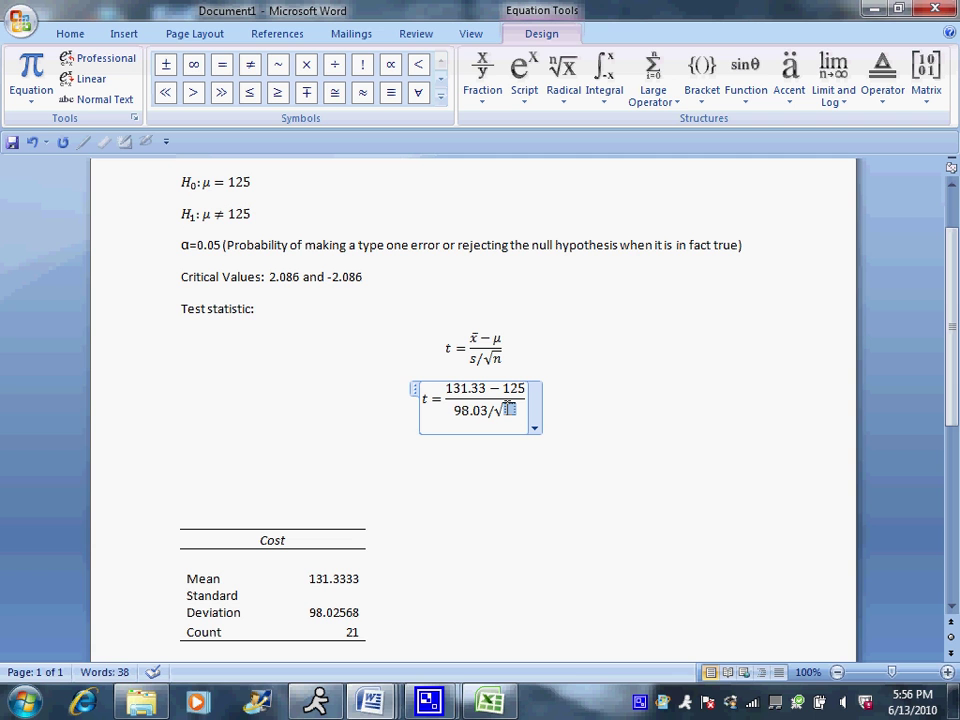
text(21)
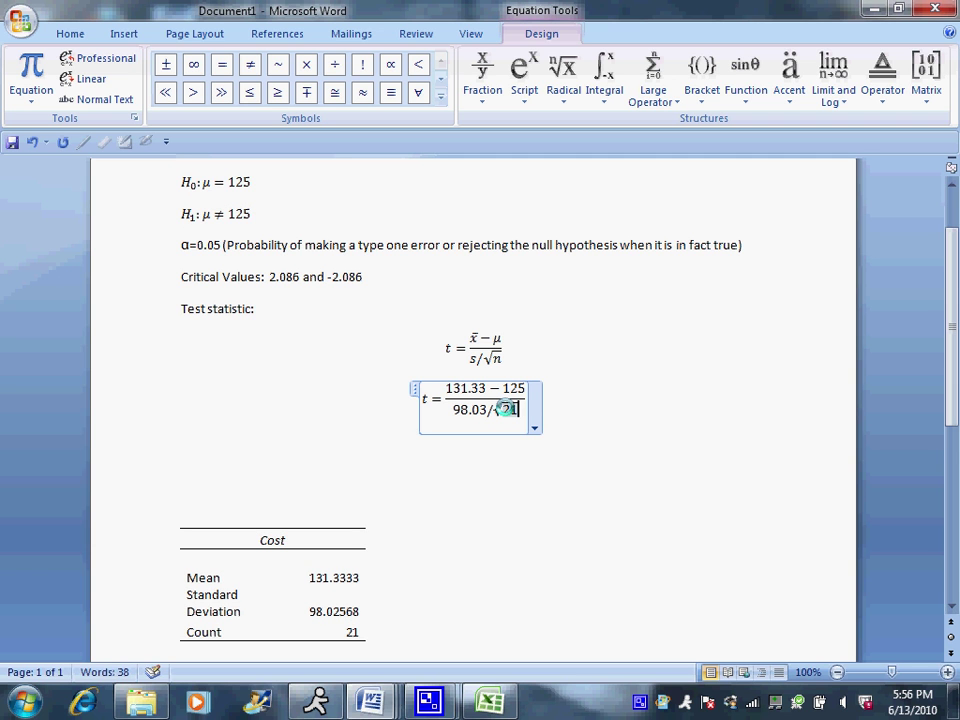
- Continue the equation after the fraction with an equals sign and a stacked fraction of 6.33 over 21.39
click(530, 390)
text(=)
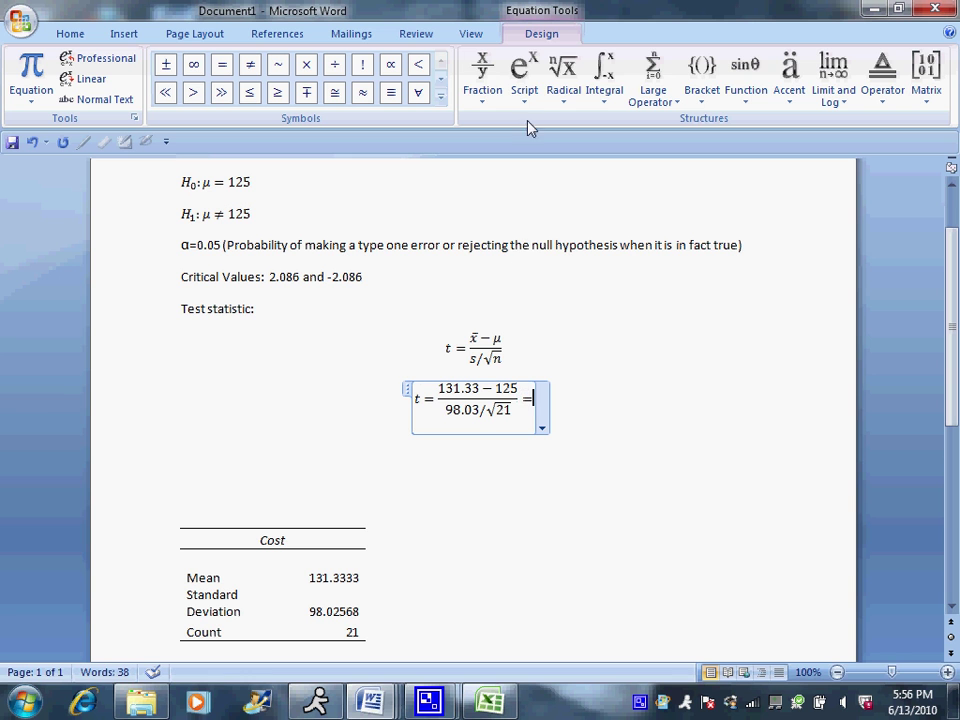
click(523, 72)
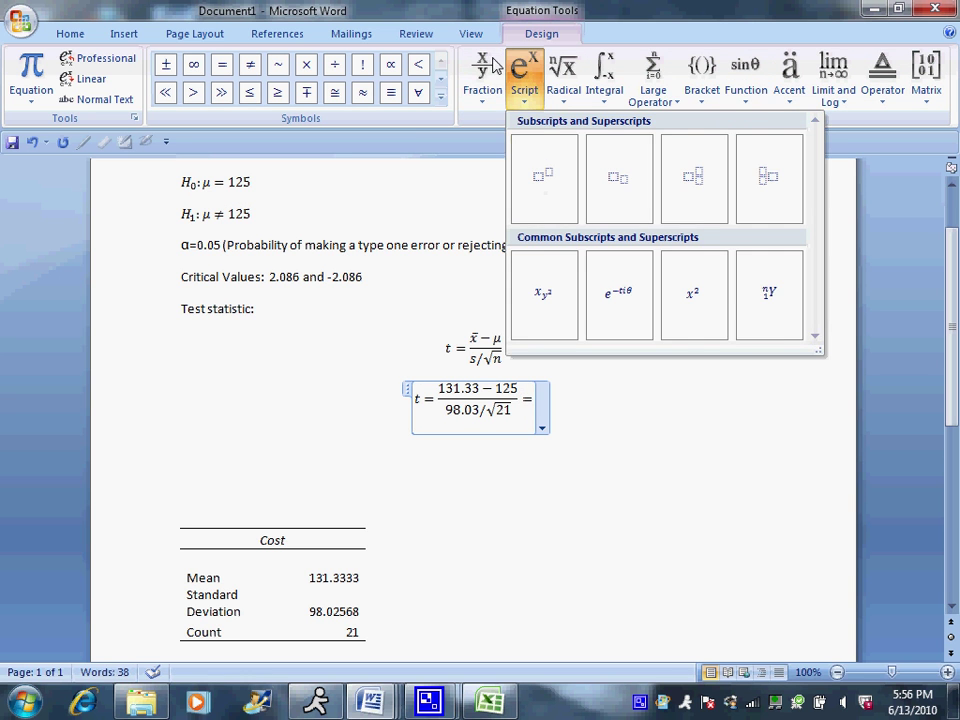
click(482, 72)
click(495, 171)
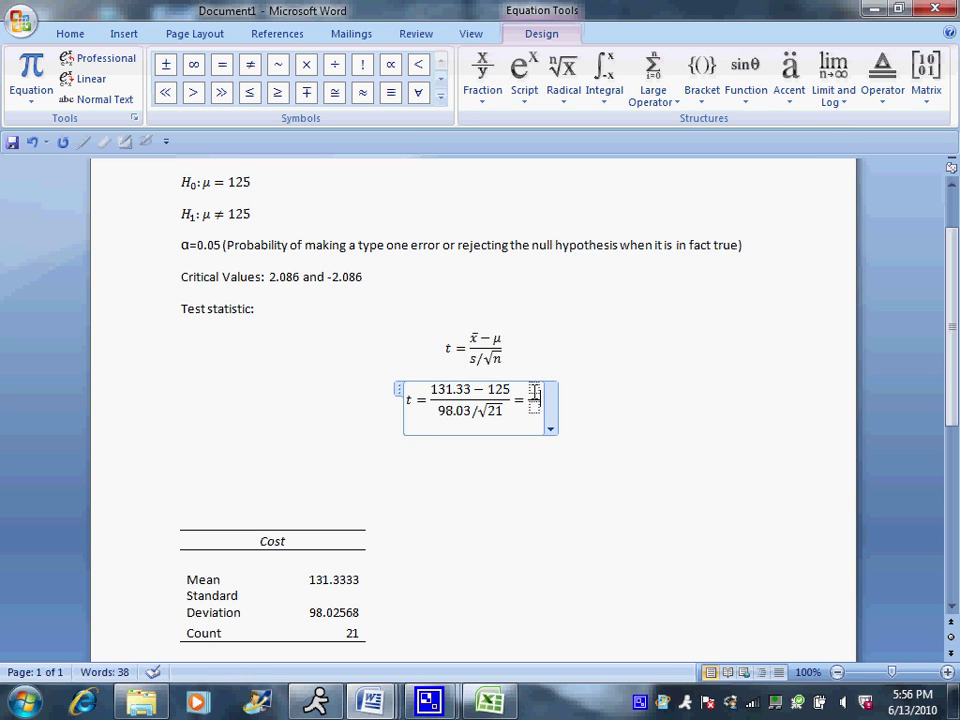
click(535, 390)
text(6.33)
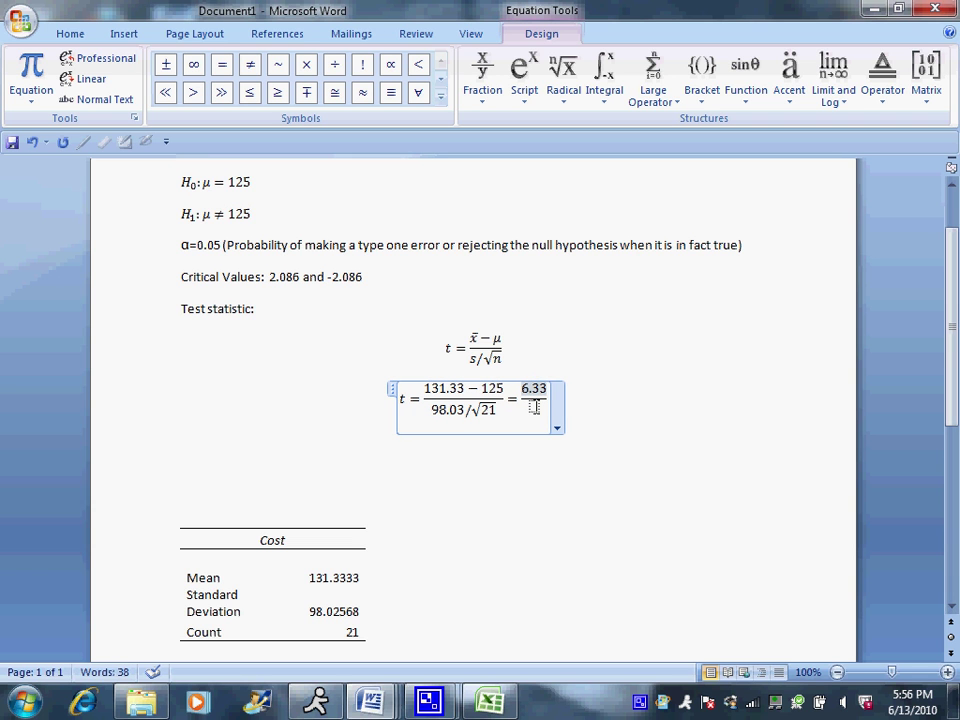
click(534, 405)
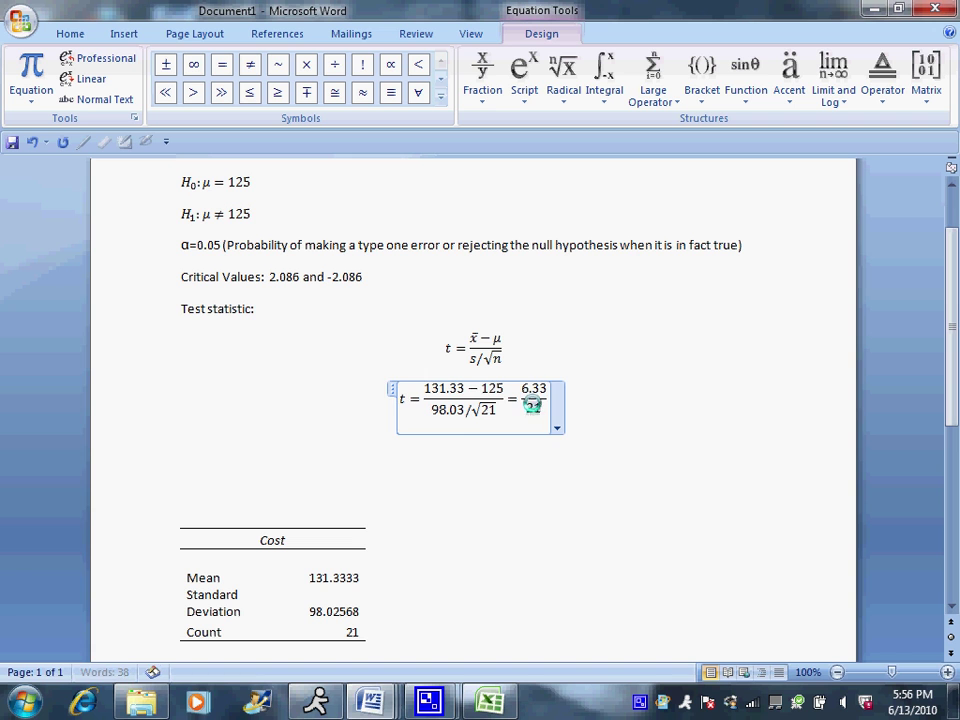
text(21.39)
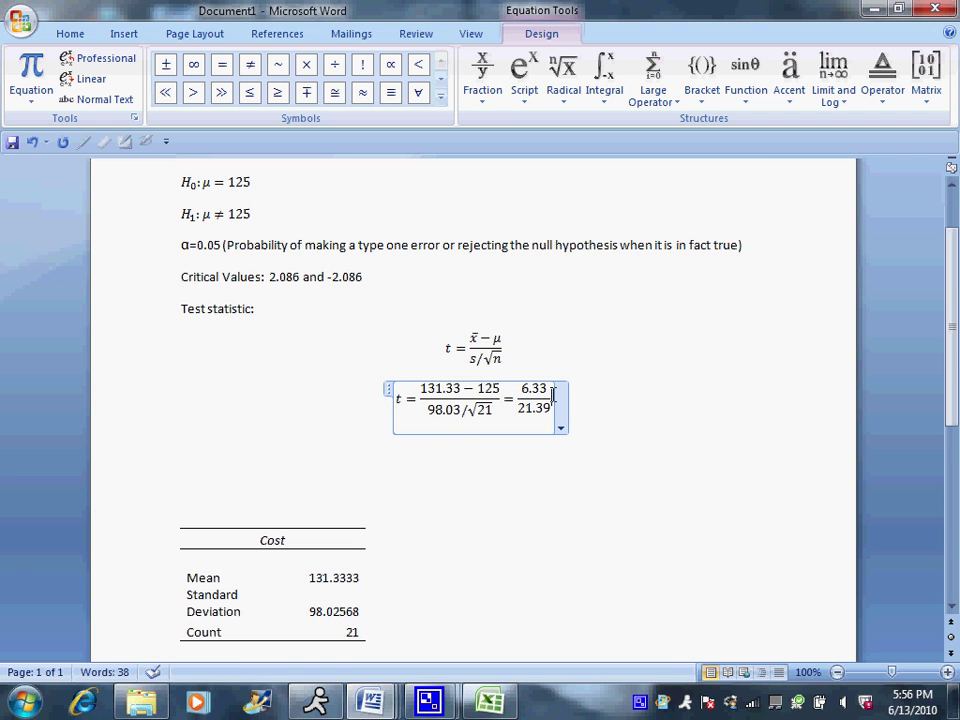
- Complete the equation after the second fraction with the result = 0.295
click(553, 397)
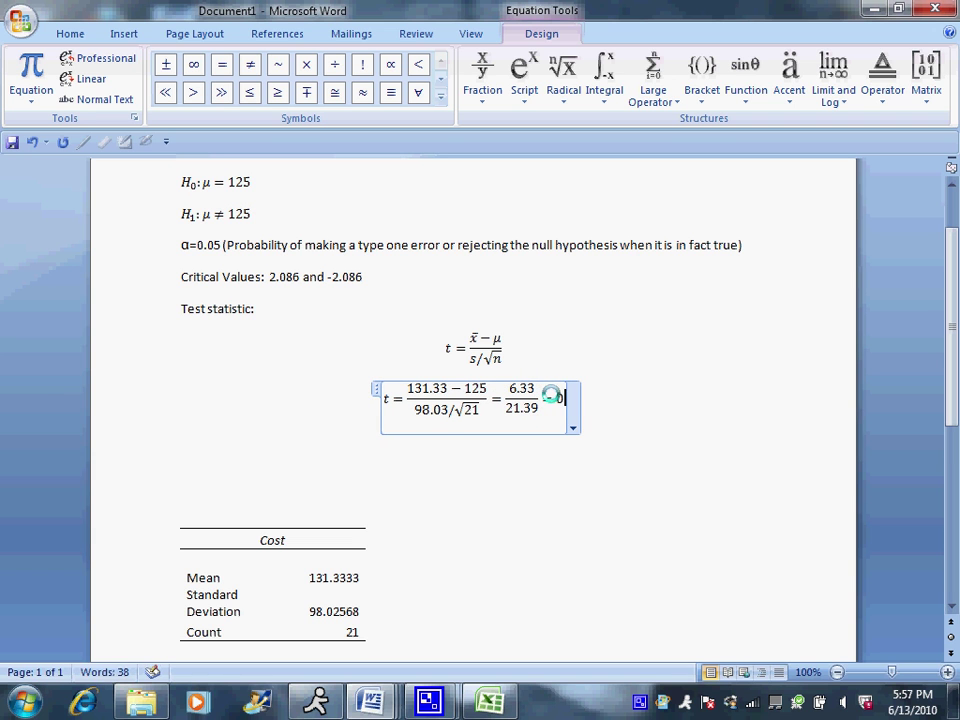
text(= 0.29)
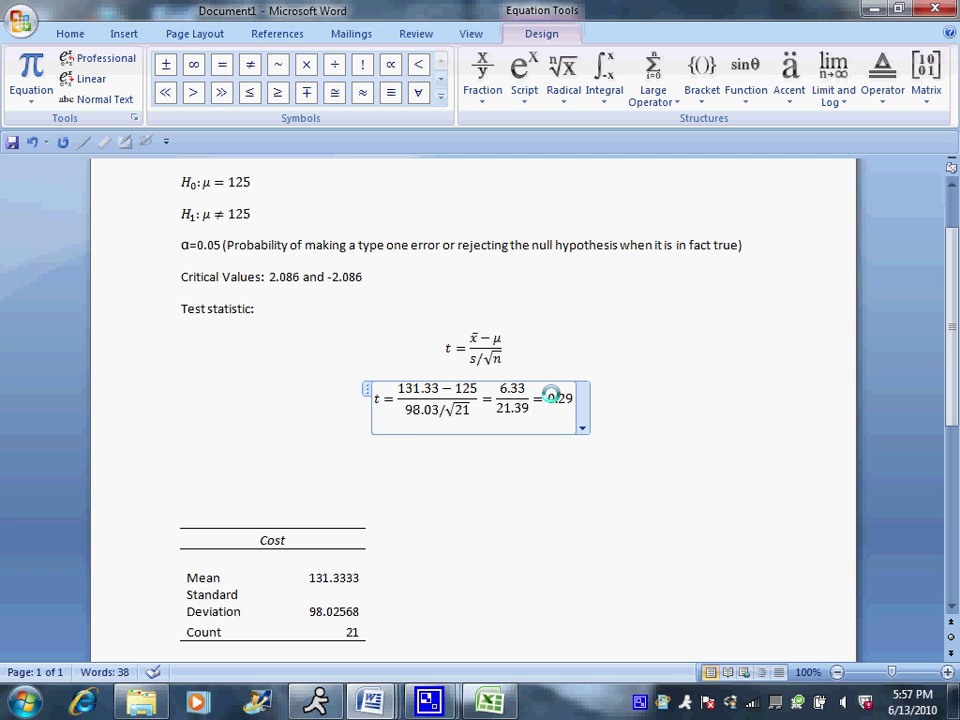
text(5)
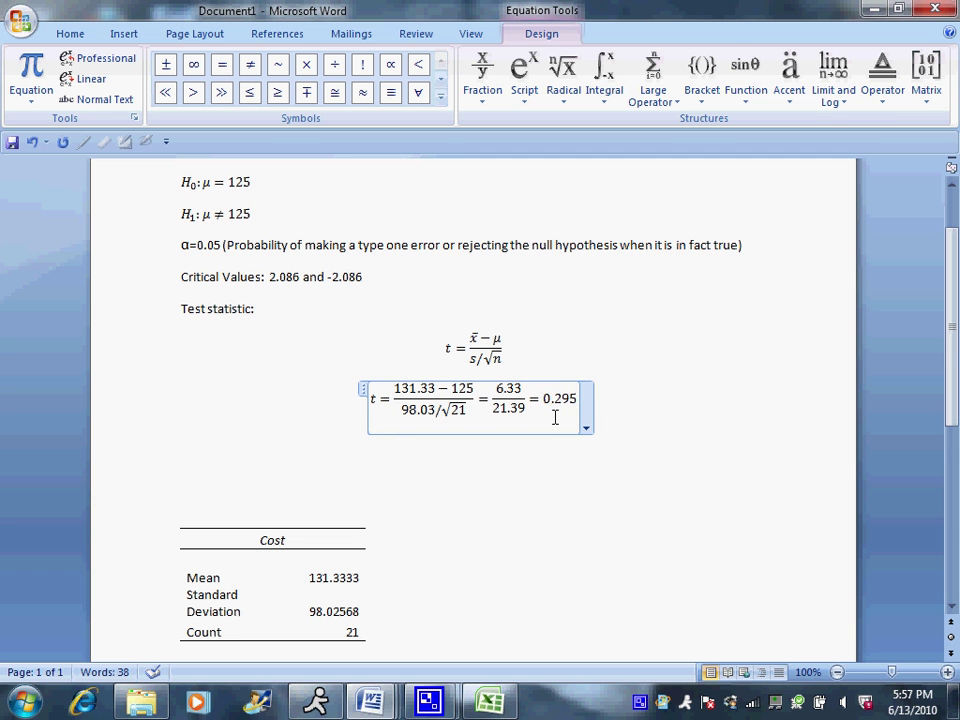
- Left-justify both test statistic equations, the general t formula and the calculated one below it
click(377, 440)
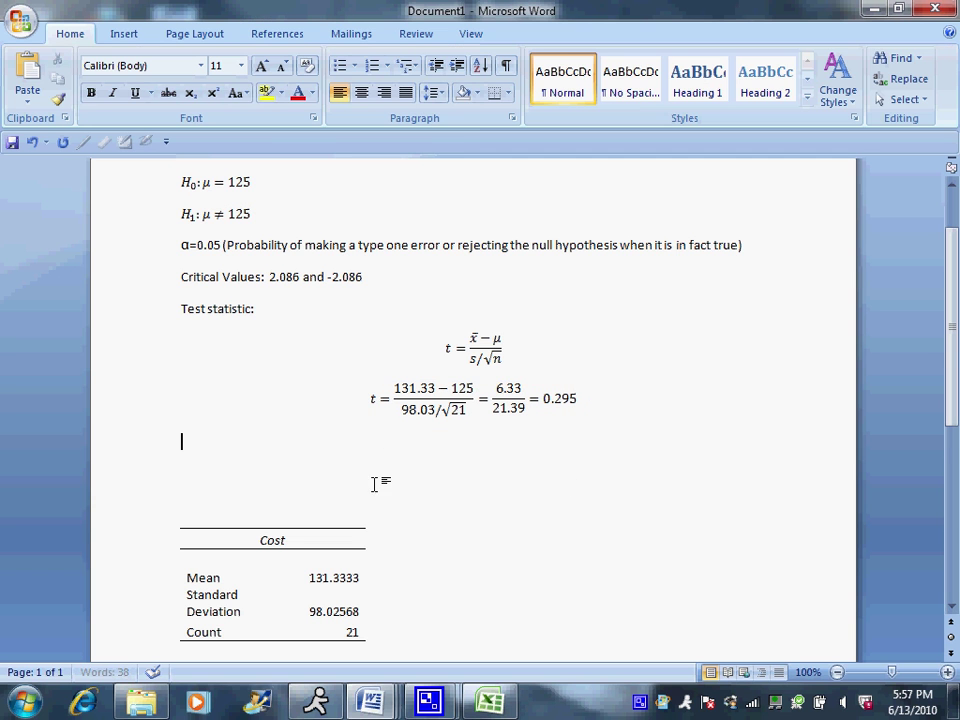
click(503, 350)
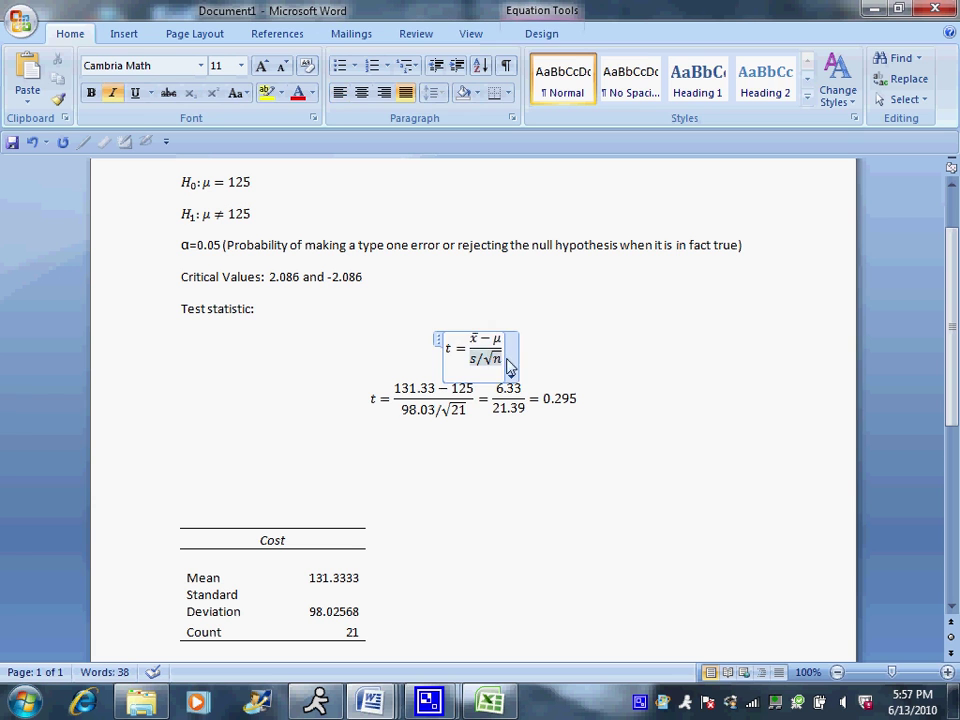
click(511, 376)
mouse_move(498, 484)
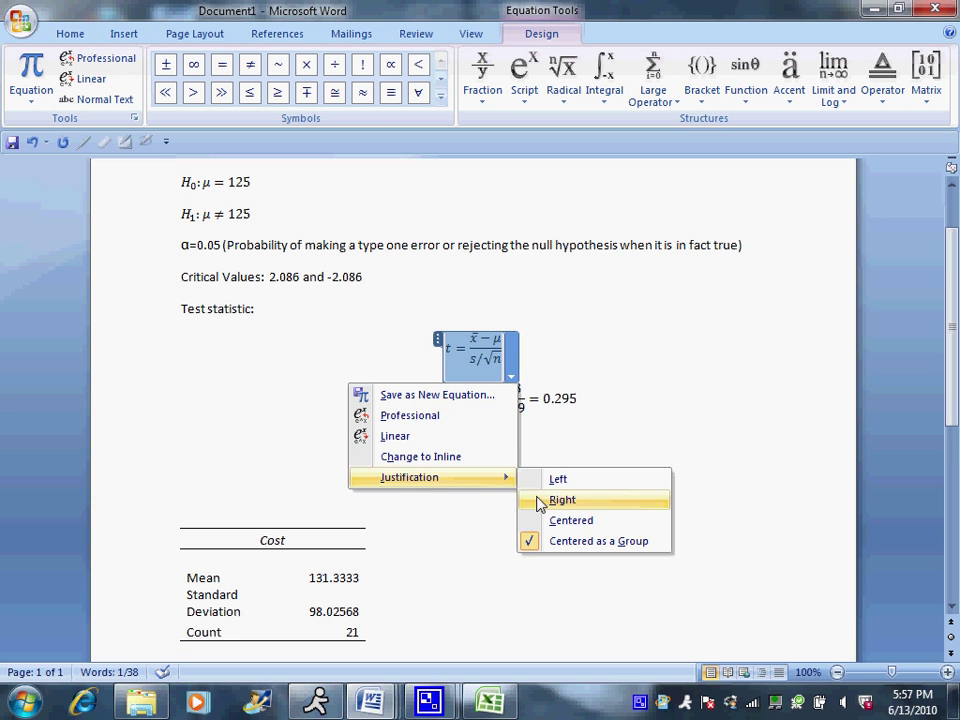
click(553, 477)
click(586, 428)
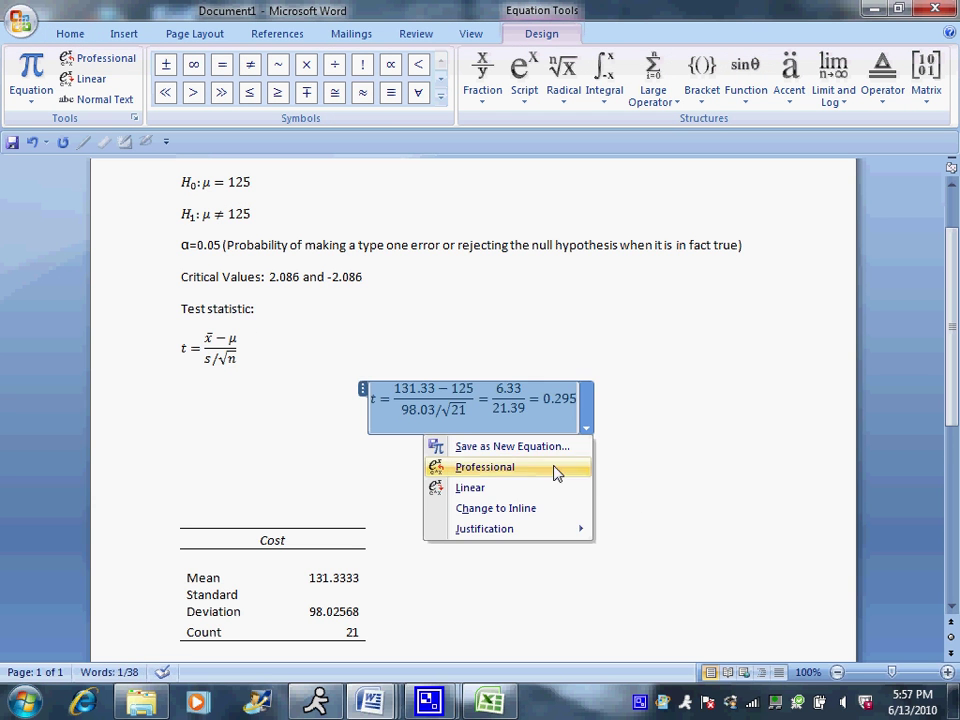
mouse_move(548, 526)
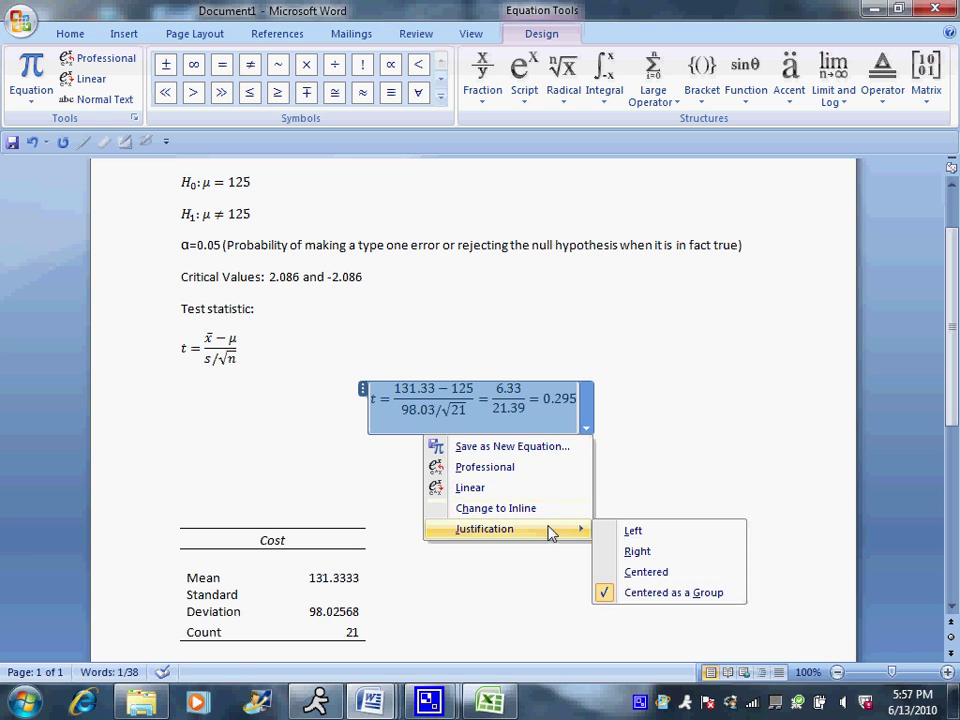
click(634, 532)
- Remove the surplus blank paragraphs between the calculated equation and the Cost table, keeping one empty line
click(336, 504)
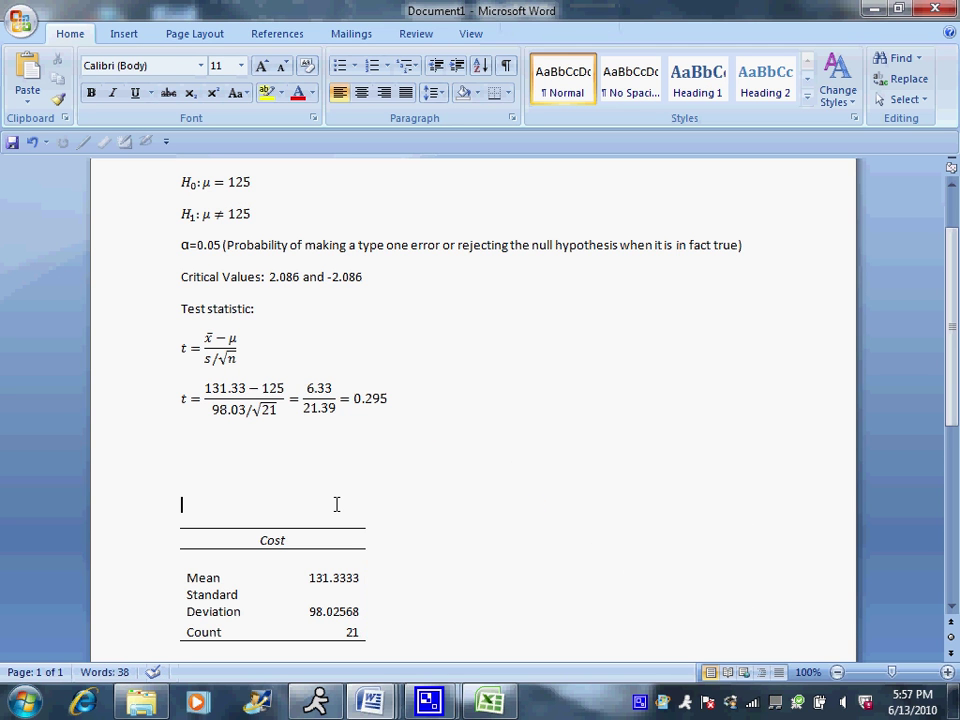
key(BackSpace)
key(BackSpace)
key(BackSpace)
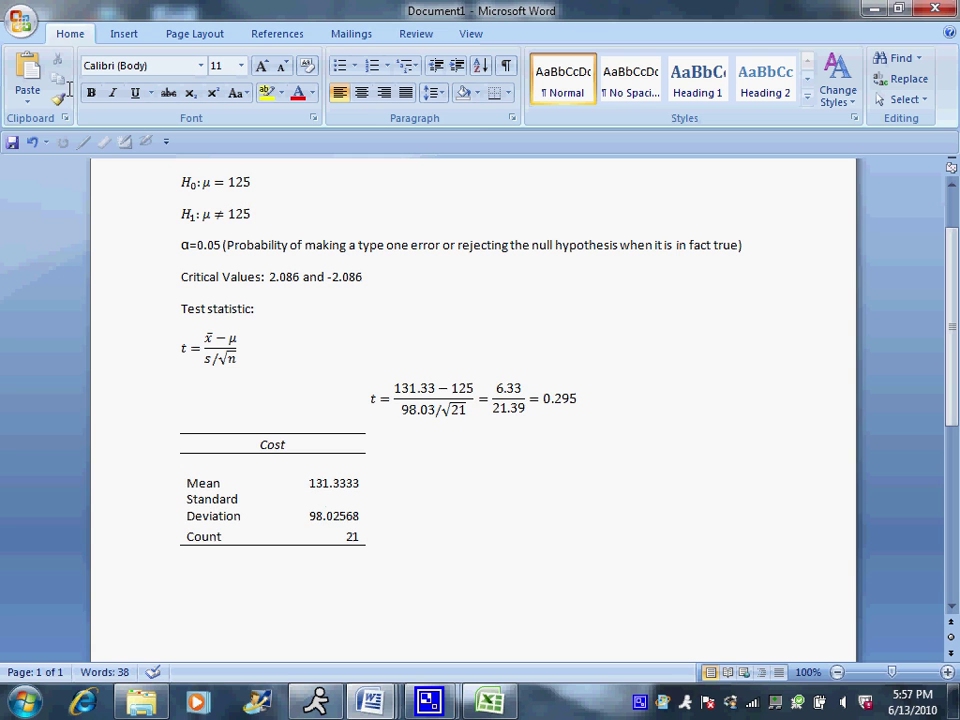
click(33, 142)
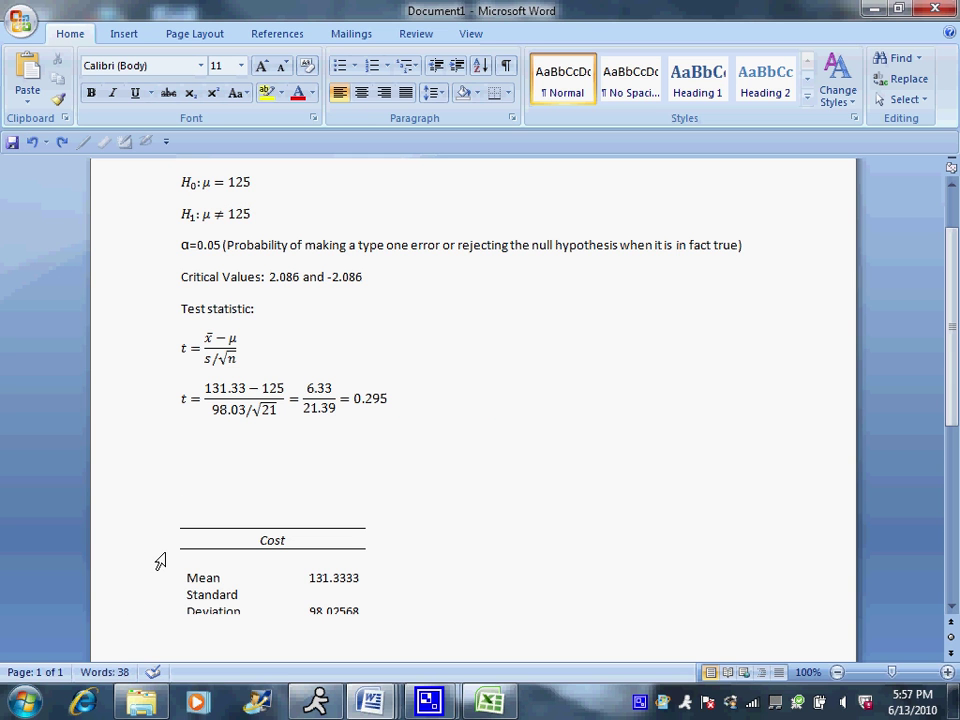
key(BackSpace)
key(BackSpace)
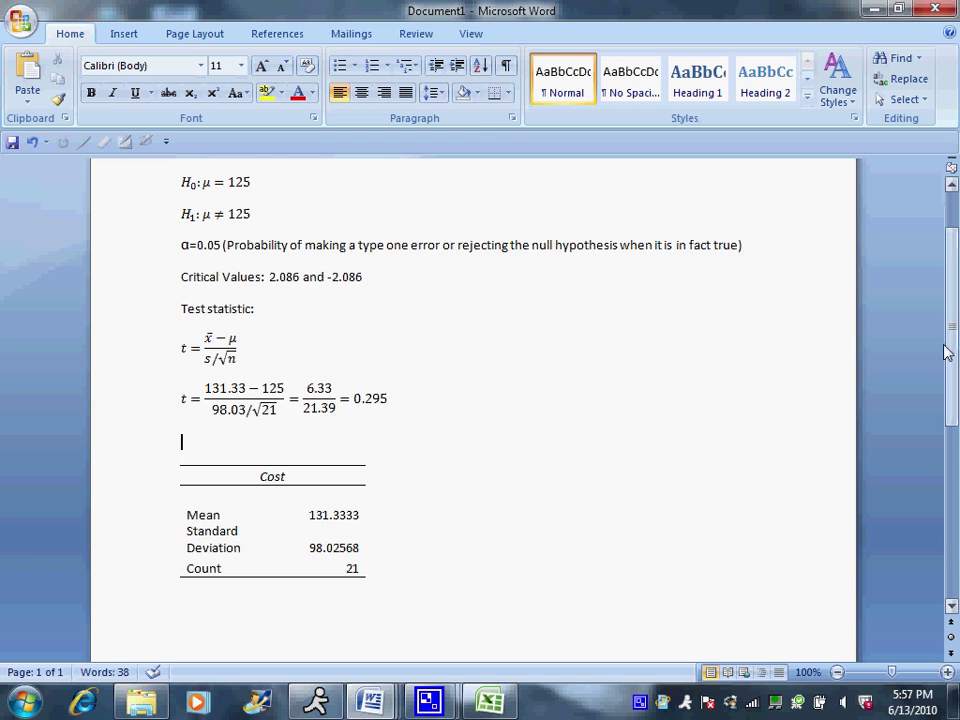
- Write below the Cost table: "Since 0.295 is in between my two critical values of -2.086 and 2.086 we fail to reject the null hypothesis."
scroll(958, 390, down, 1)
scroll(958, 390, down, 1)
click(180, 495)
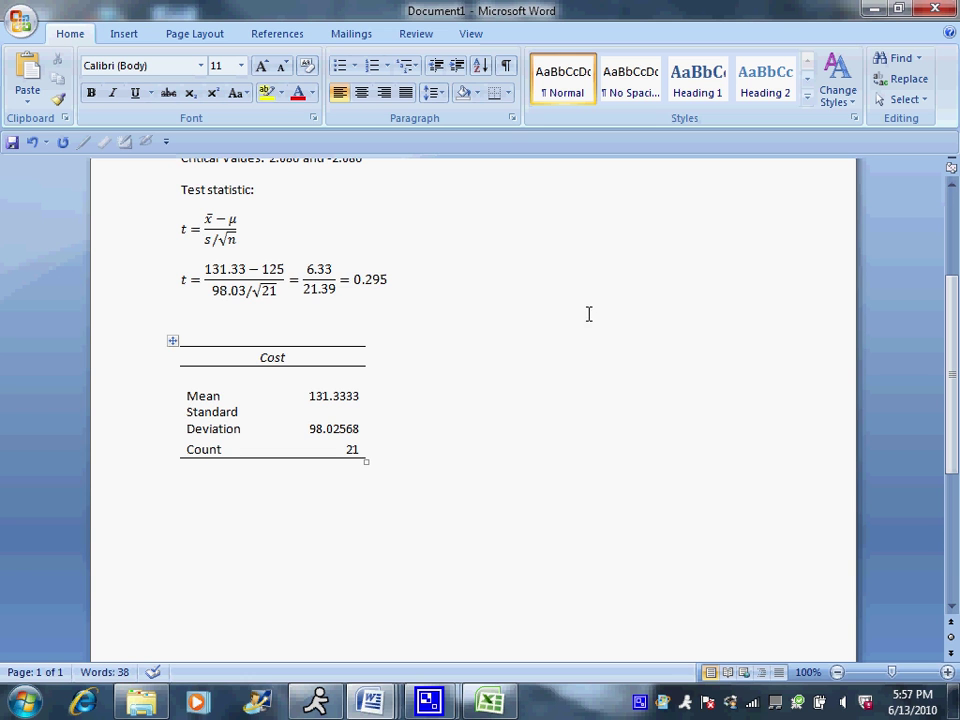
scroll(490, 255, up, 2)
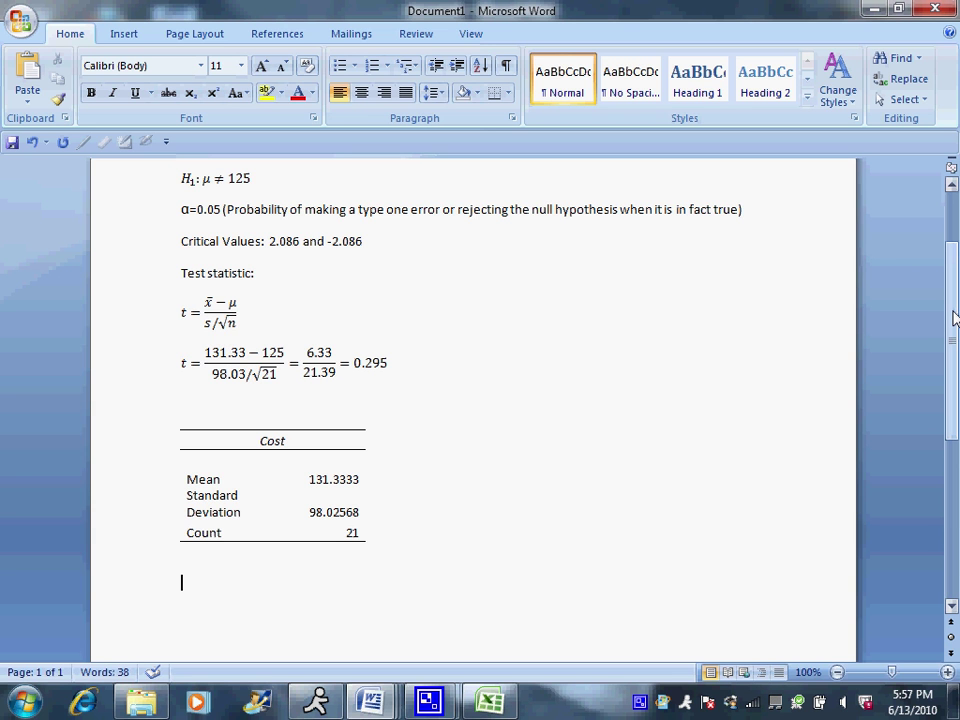
drag(955, 318, 952, 343)
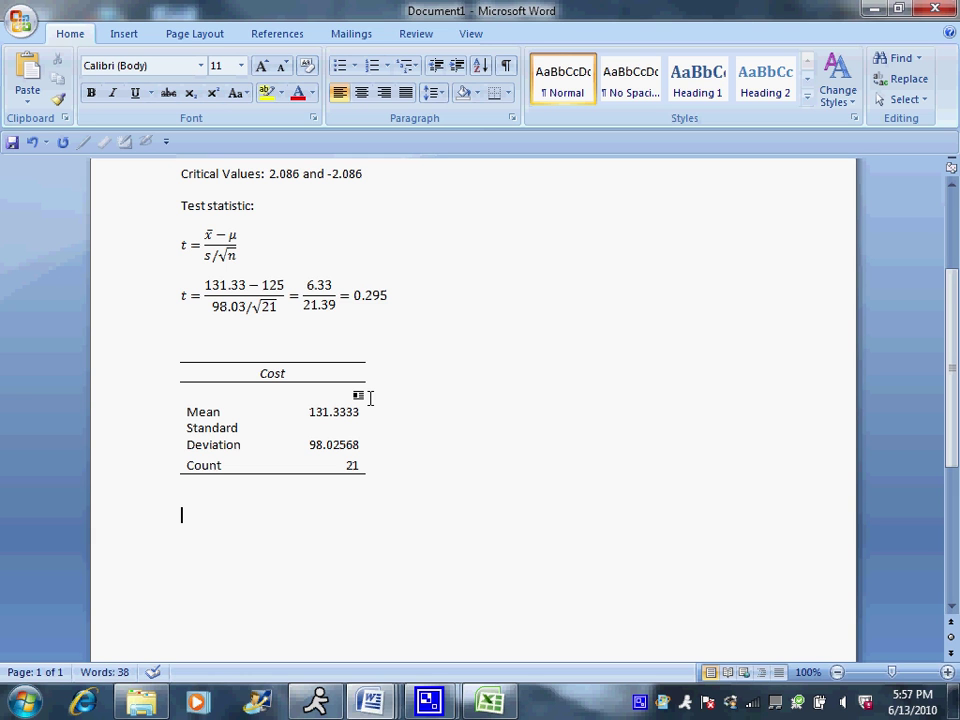
text(Since 0.29)
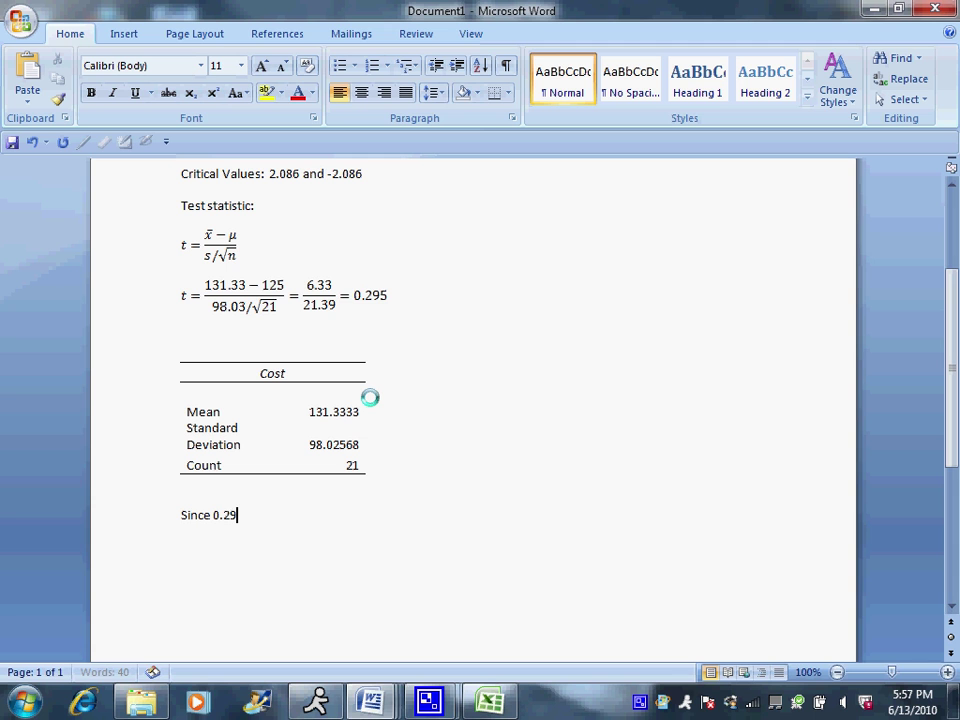
text(5 is in between my two)
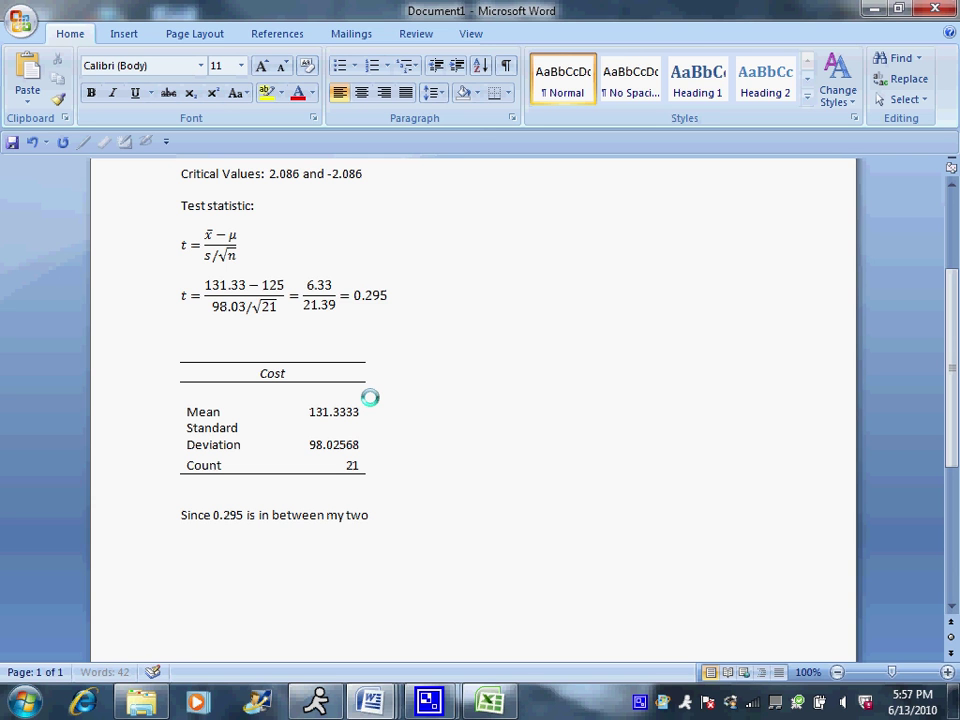
text( critical values)
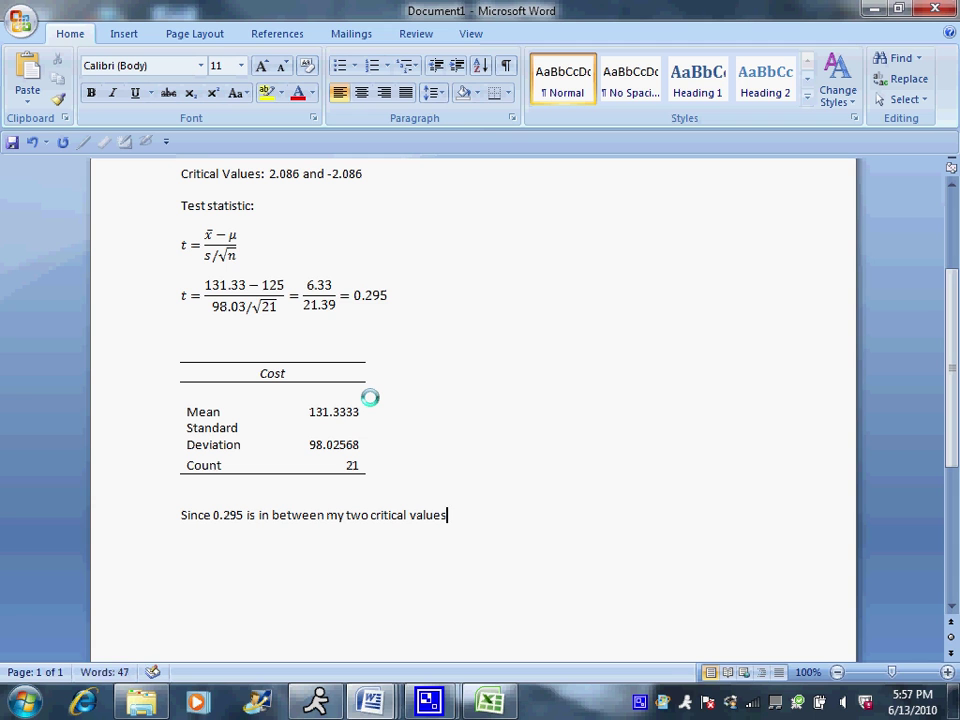
text( of -2.086 and )
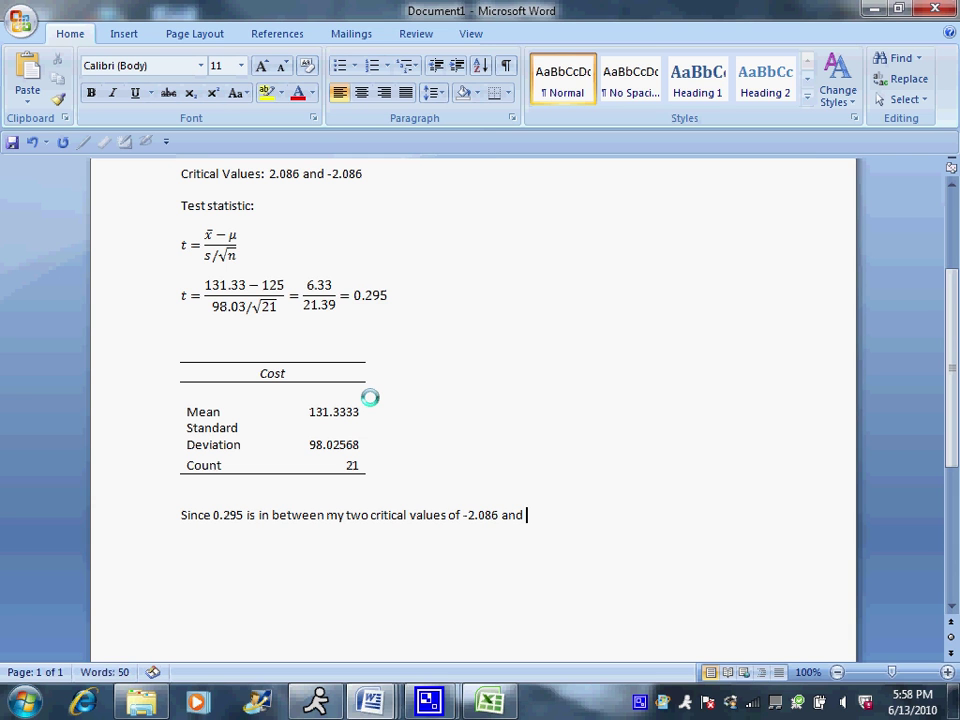
text(2.086 we fail to reject the null h)
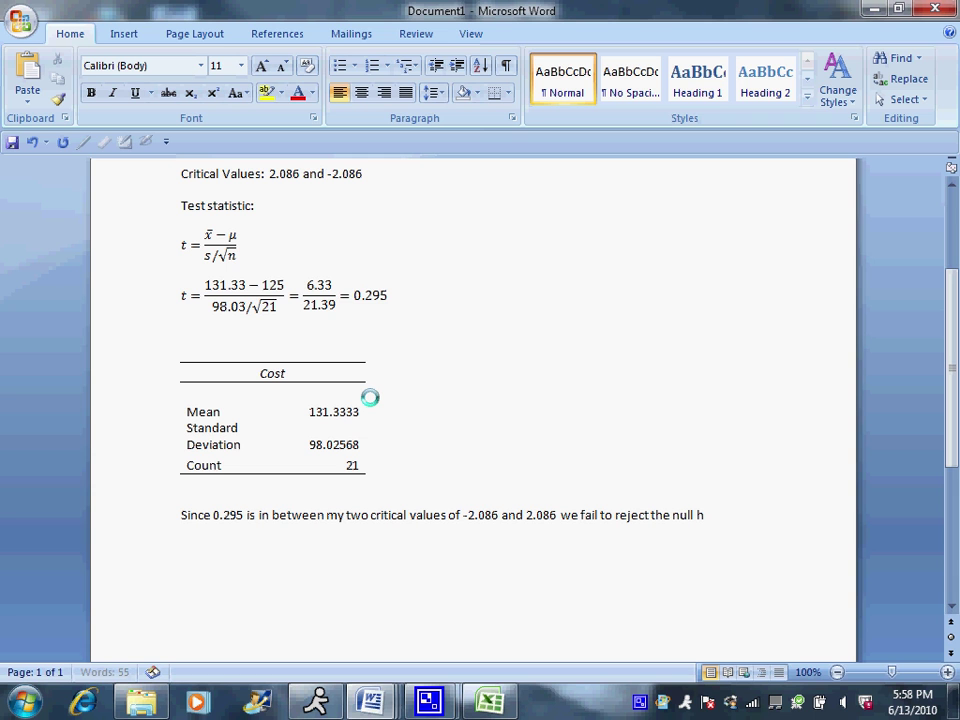
text(ypothesis.)
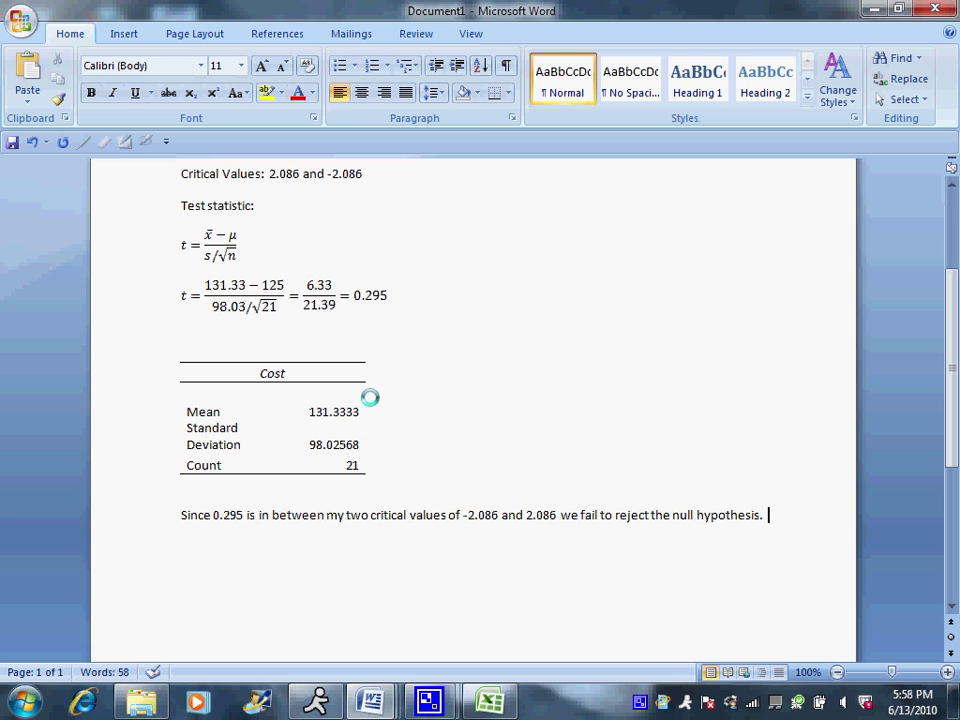
- Add a new paragraph: "Based on our data there is not enough evidence to reject the null hypothesis that the mean cost per vet visit is $125.00"
key(Return)
text(Based on)
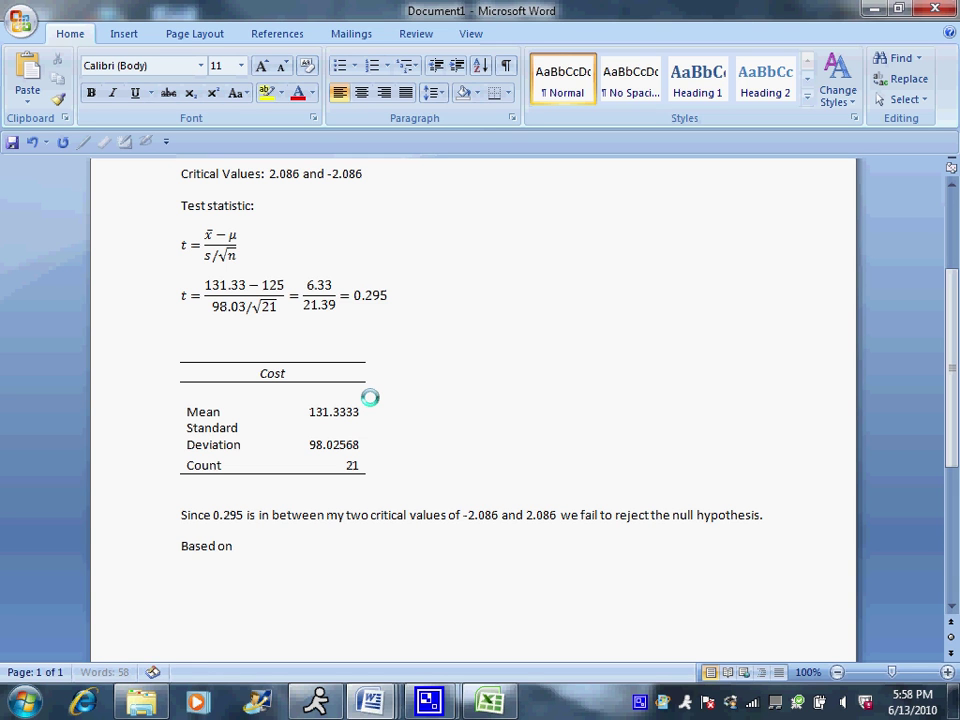
text( our data there is not en)
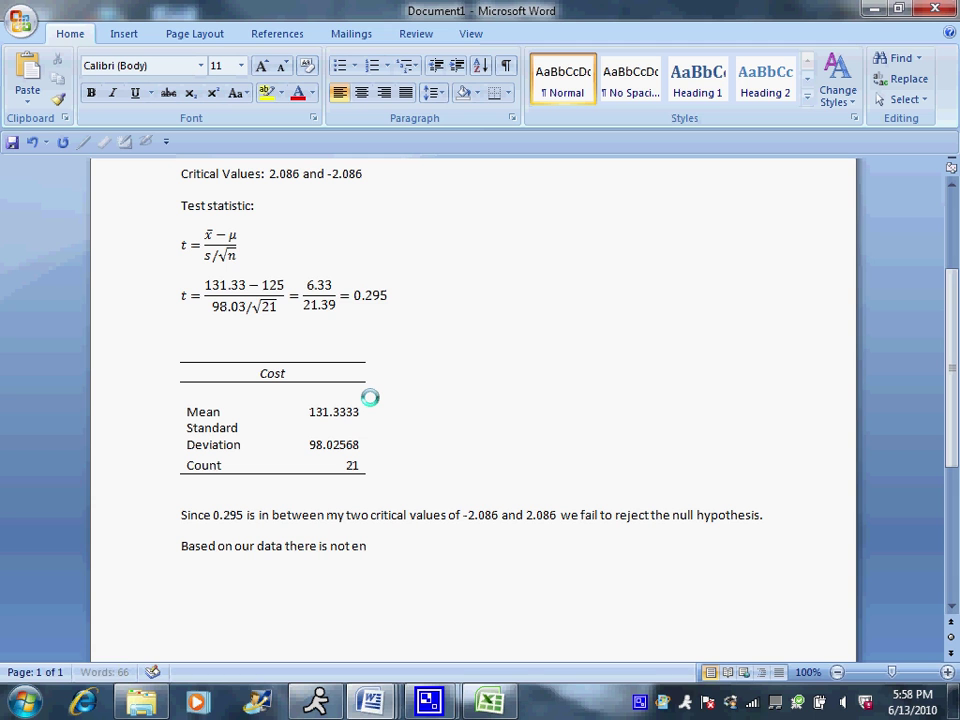
text(ough evidence to rejec)
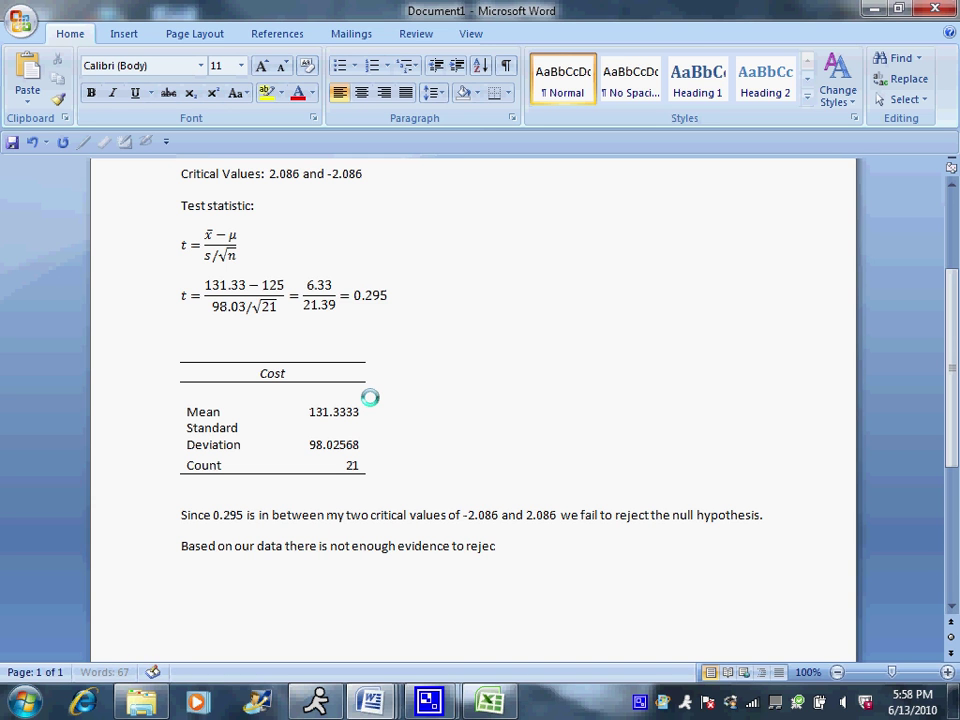
text(t the null hypothe)
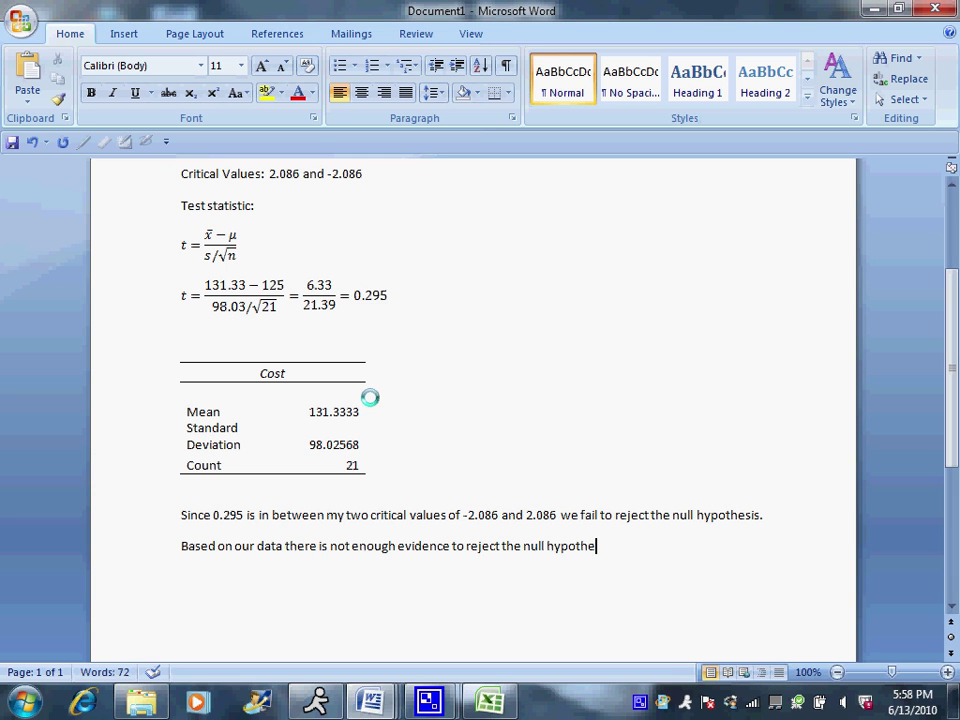
text(sis that the mean co)
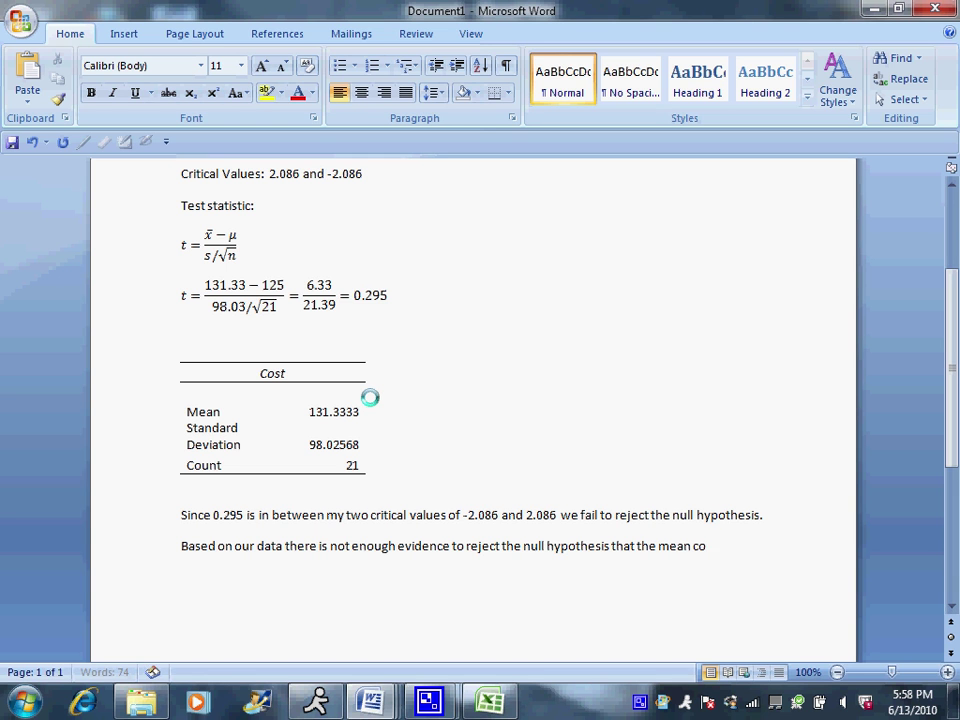
text(st per vet f)
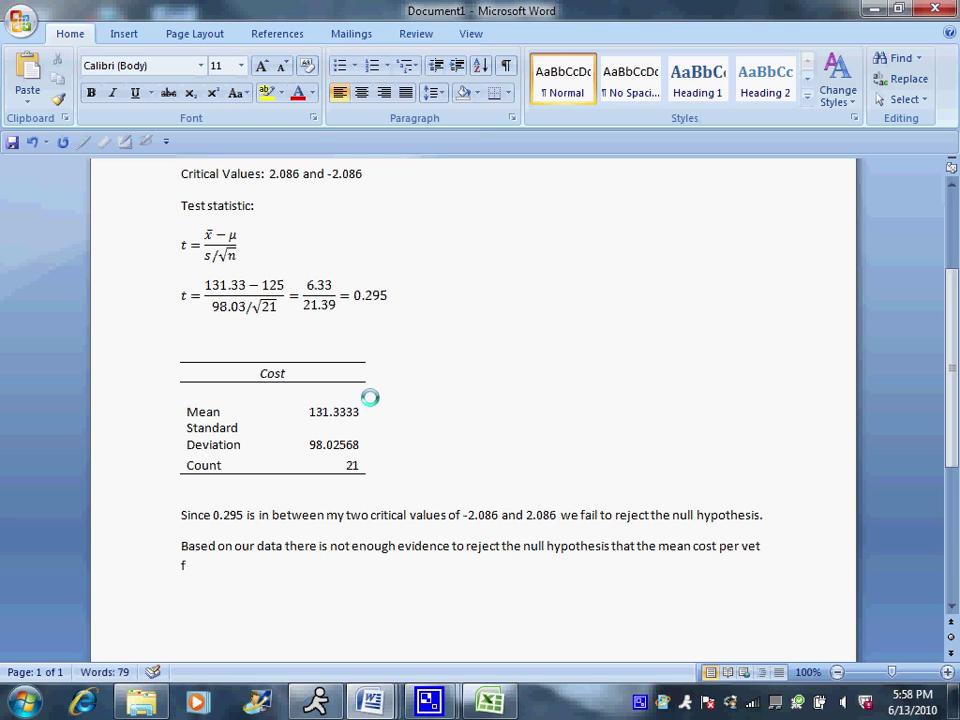
key(BackSpace)
text(visit is 1)
key(BackSpace)
text(4)
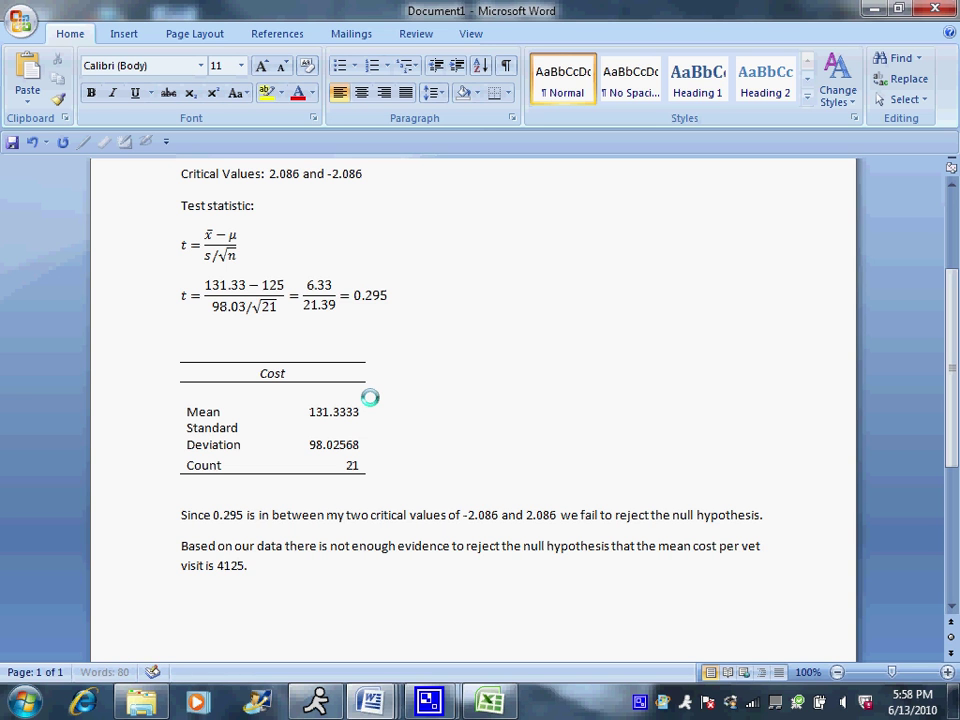
text(125.)
key(BackSpace)
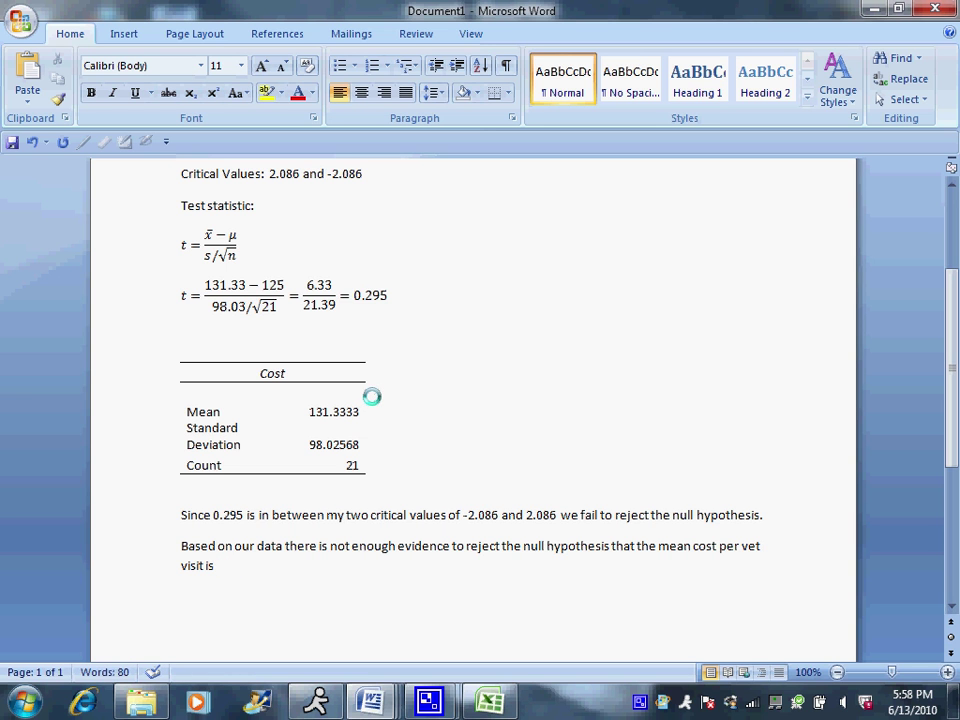
text($125.00)
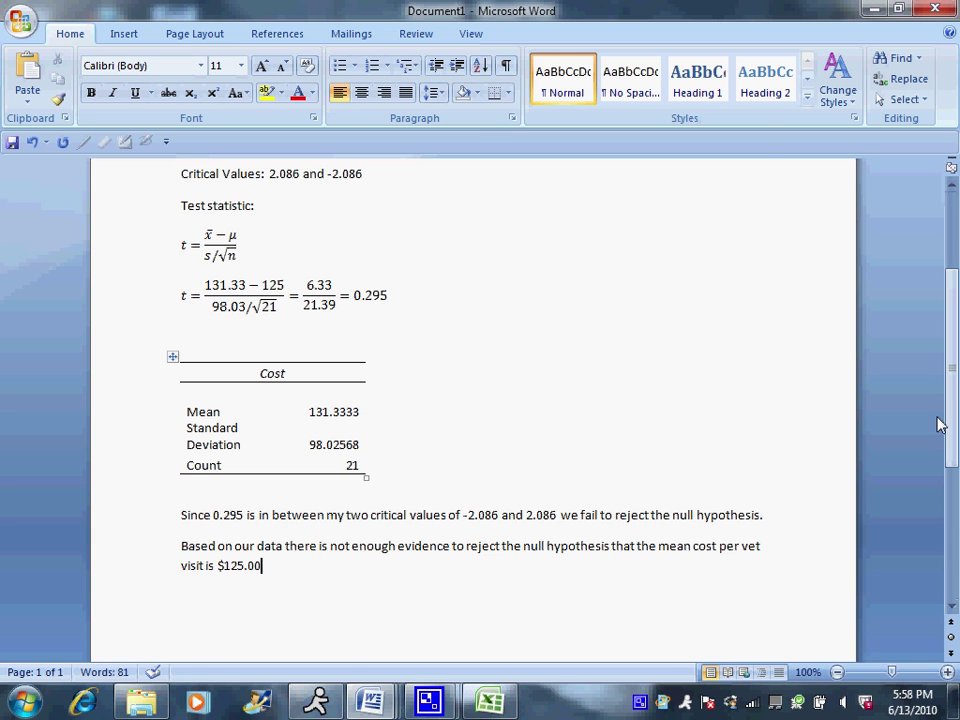
mouse_move(955, 383)
mouse_down()
mouse_move(955, 323)
mouse_move(957, 396)
mouse_move(957, 375)
mouse_up()
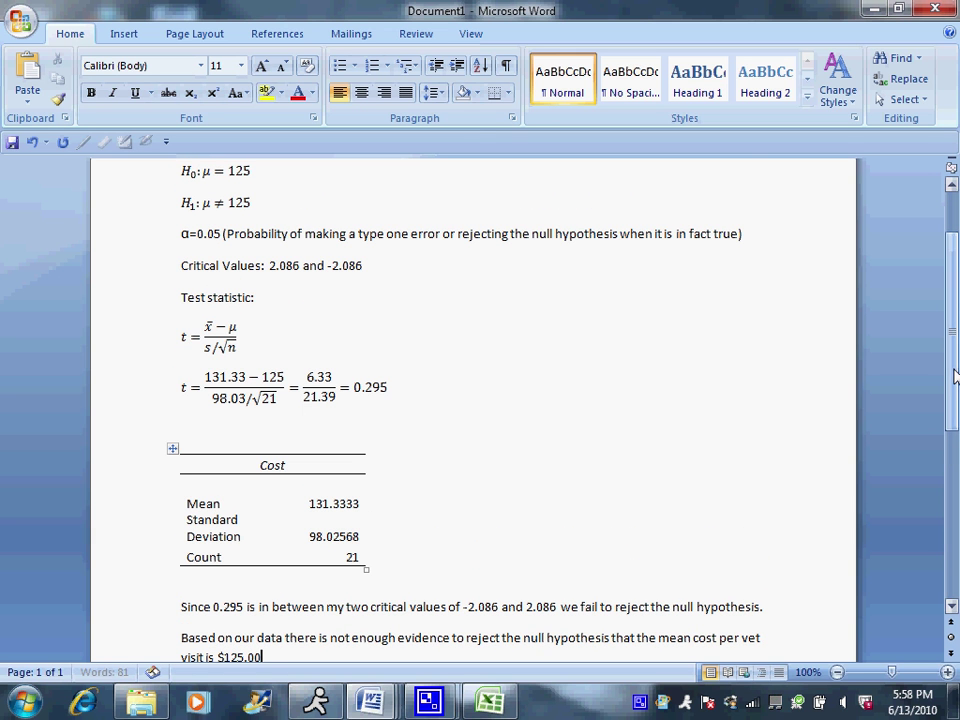
click(238, 358)
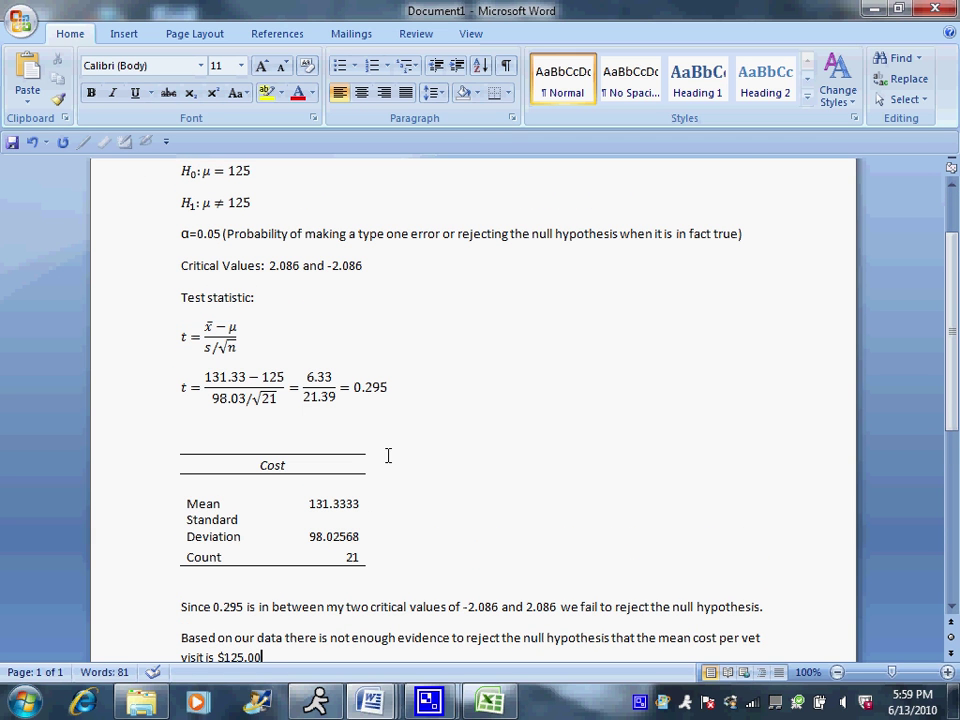
mouse_move(954, 388)
mouse_down()
mouse_move(957, 434)
mouse_move(957, 387)
mouse_up()
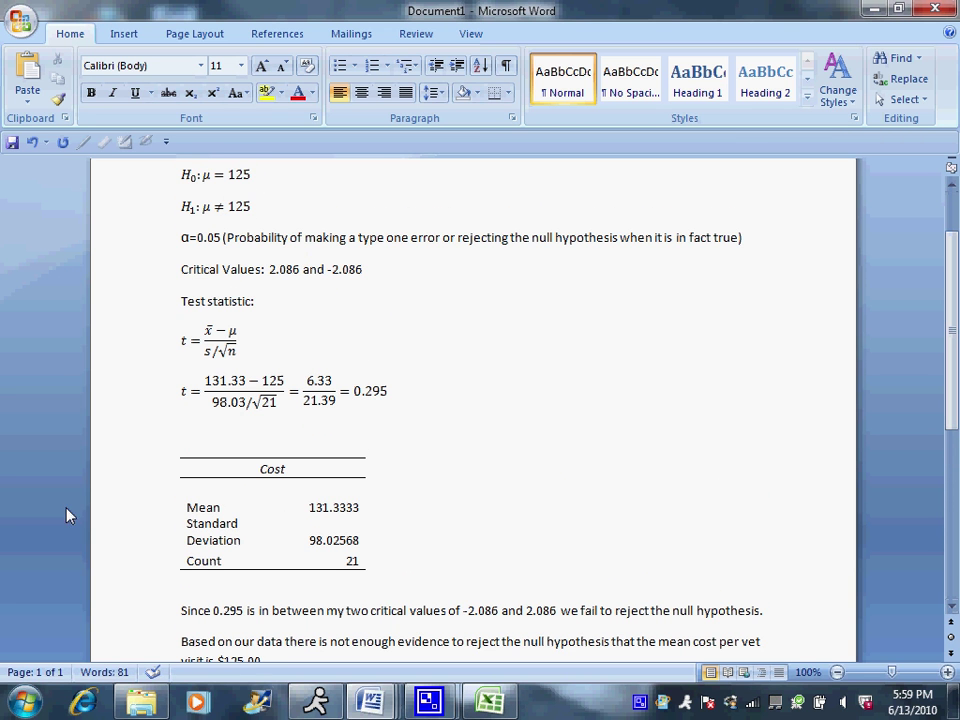